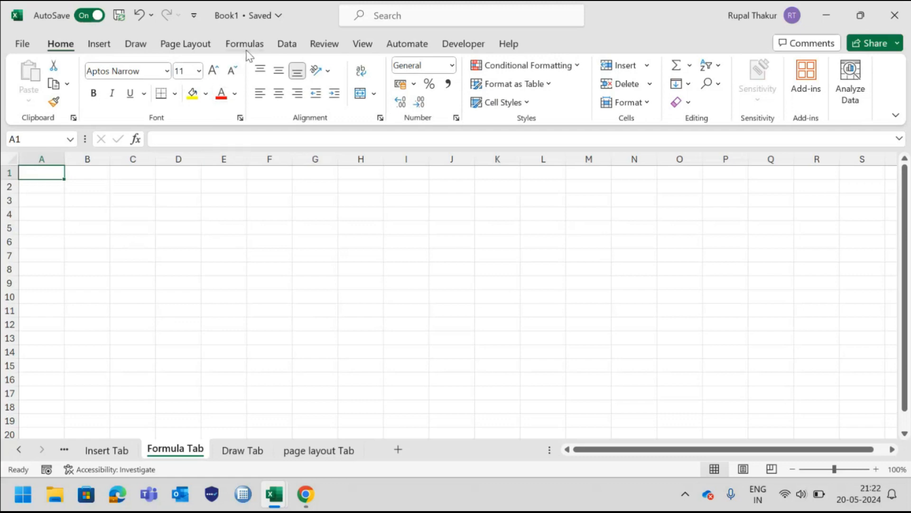
Step: Display the commands for inserting functions and auditing formulas
click(244, 44)
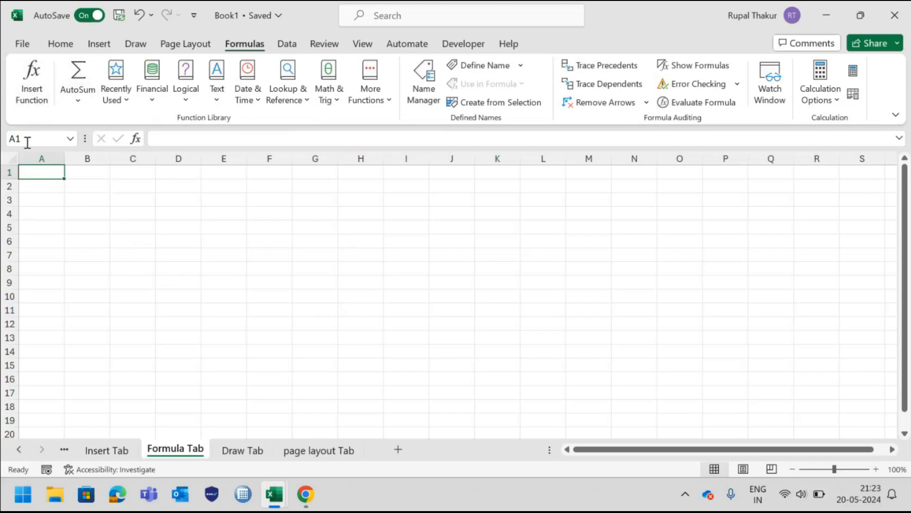
click(319, 216)
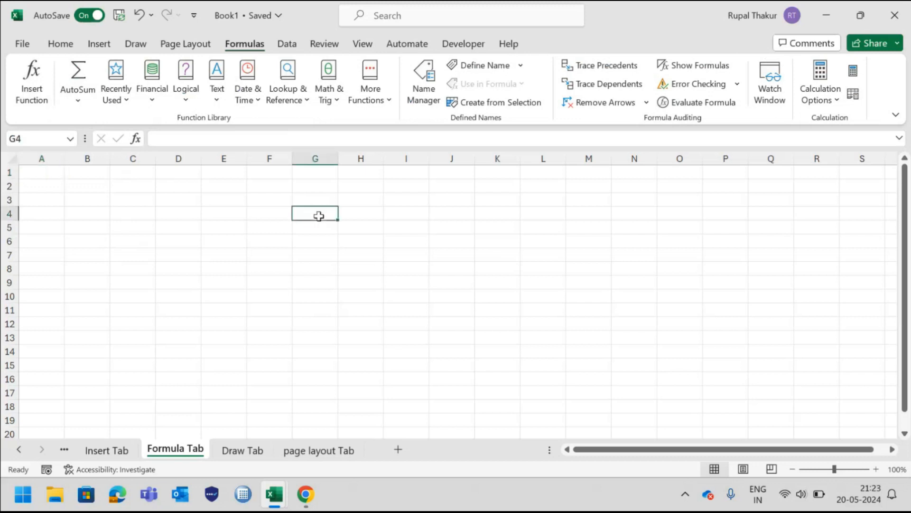
text(=)
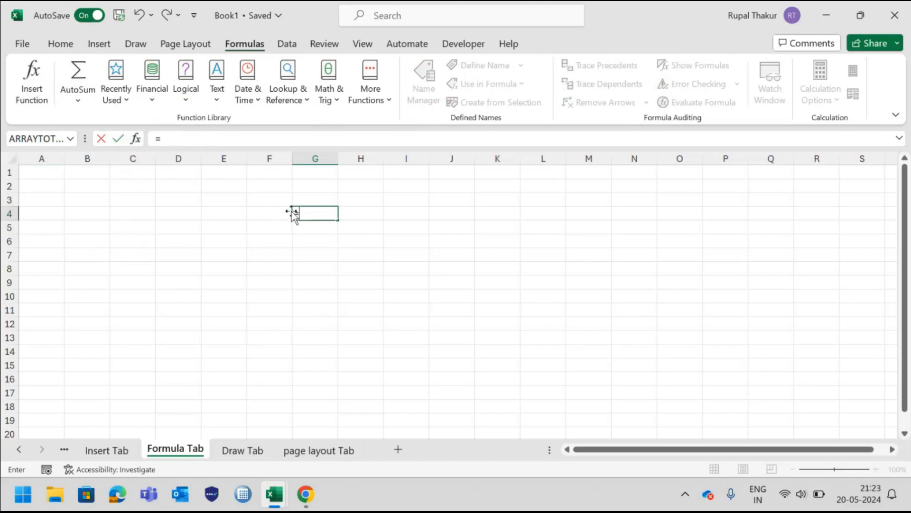
key(Escape)
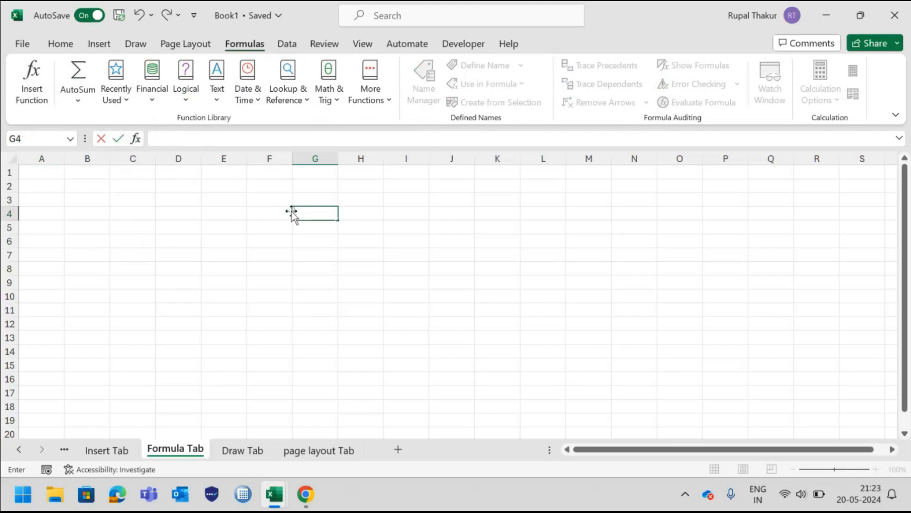
click(426, 292)
click(468, 246)
click(331, 226)
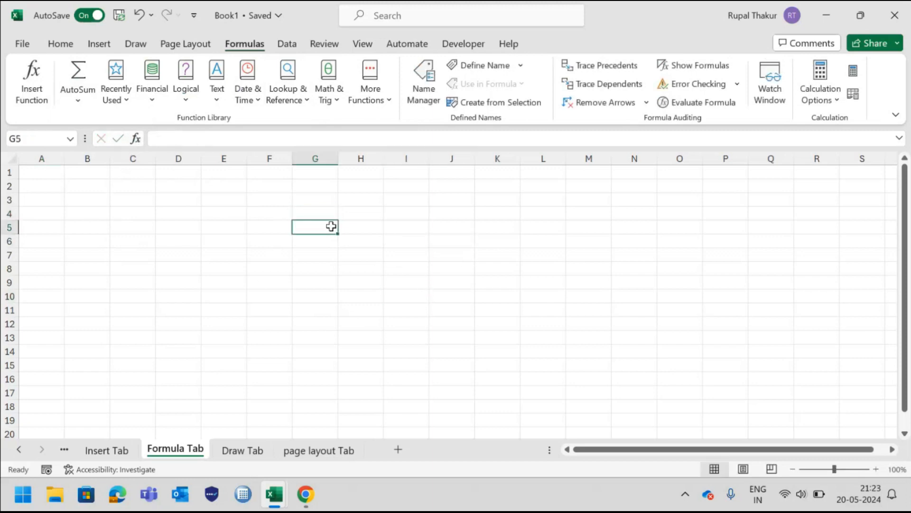
drag(331, 226, 386, 236)
click(315, 226)
text(kladhalk/)
key(BackSpace)
key(BackSpace)
key(BackSpace)
key(Escape)
click(304, 263)
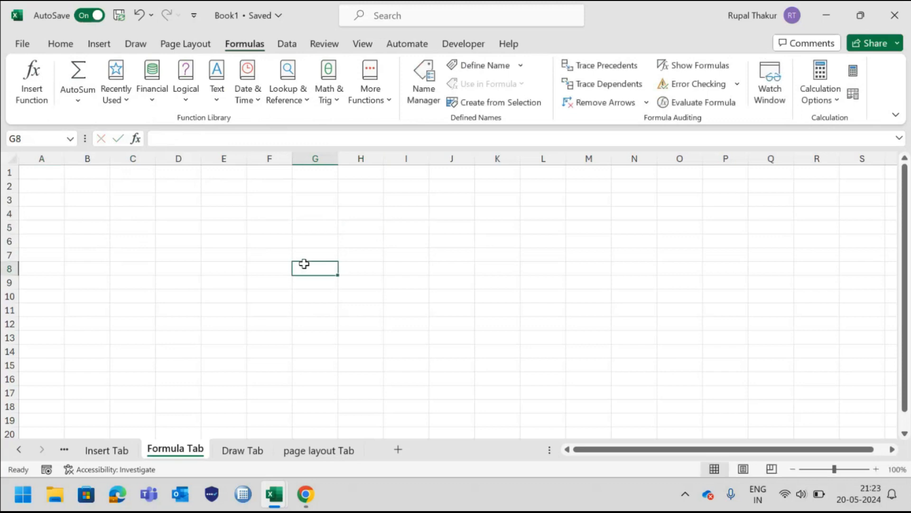
text(=)
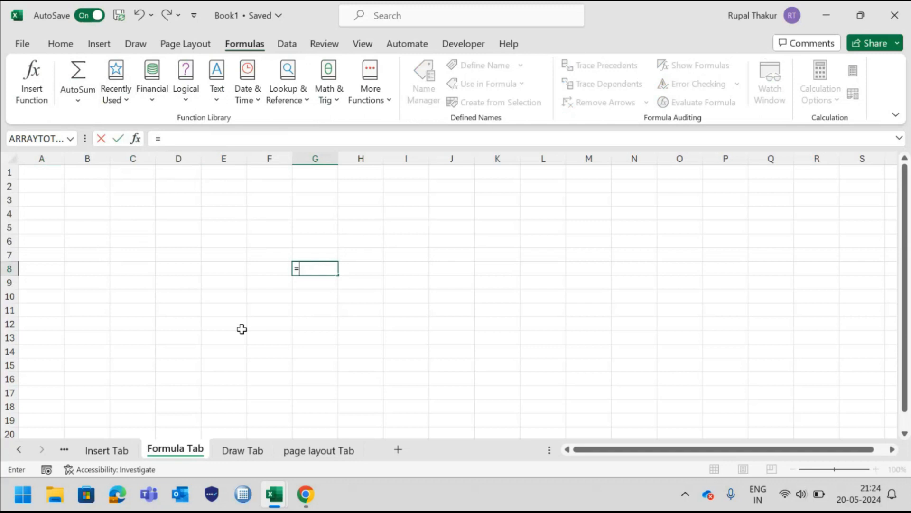
key(BackSpace)
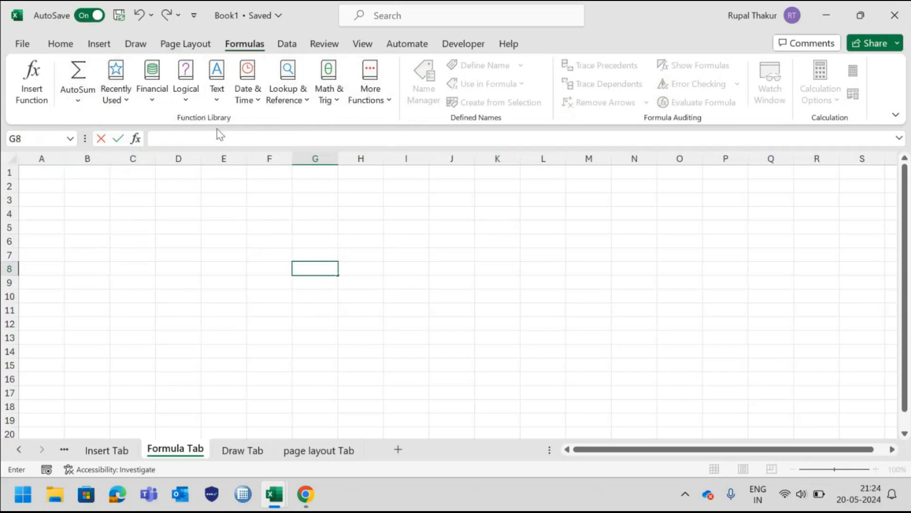
click(312, 230)
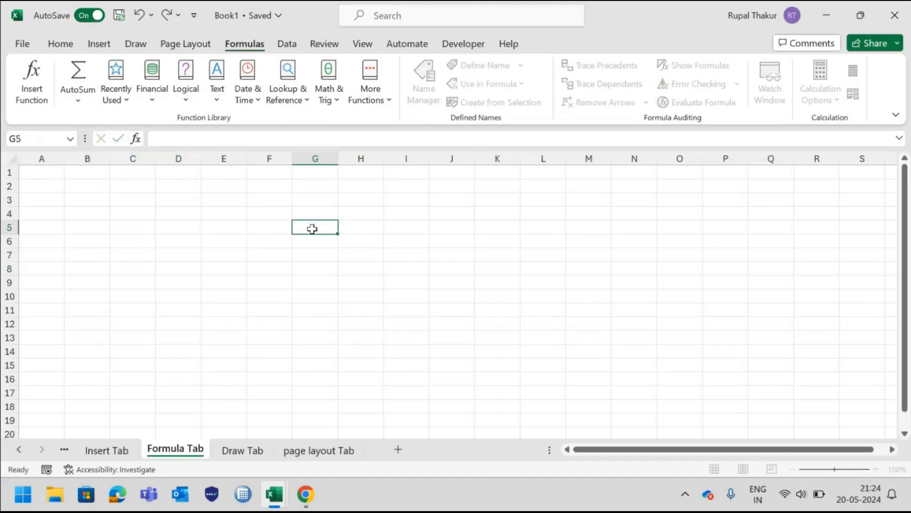
Step: Enter the headers "Marks" in F4 and "Obtained marks" in G4, and autofit column G's width
click(254, 212)
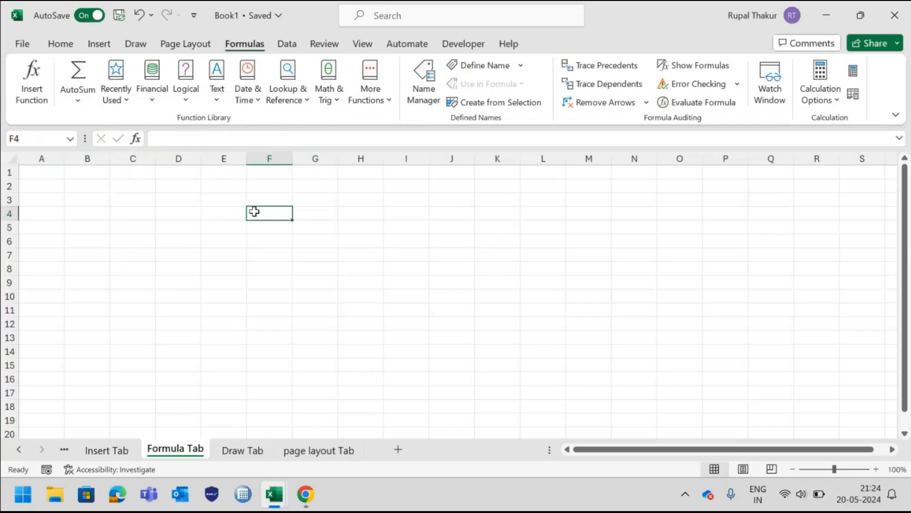
text(Marks)
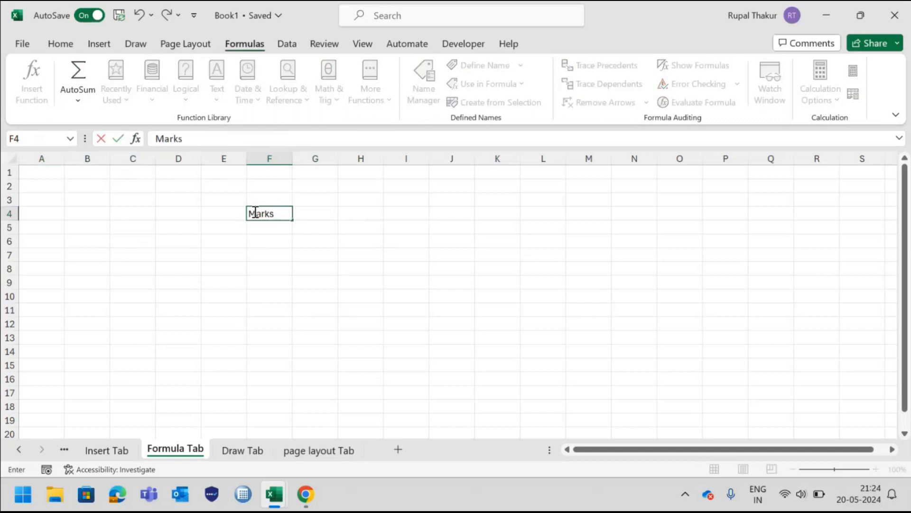
click(332, 217)
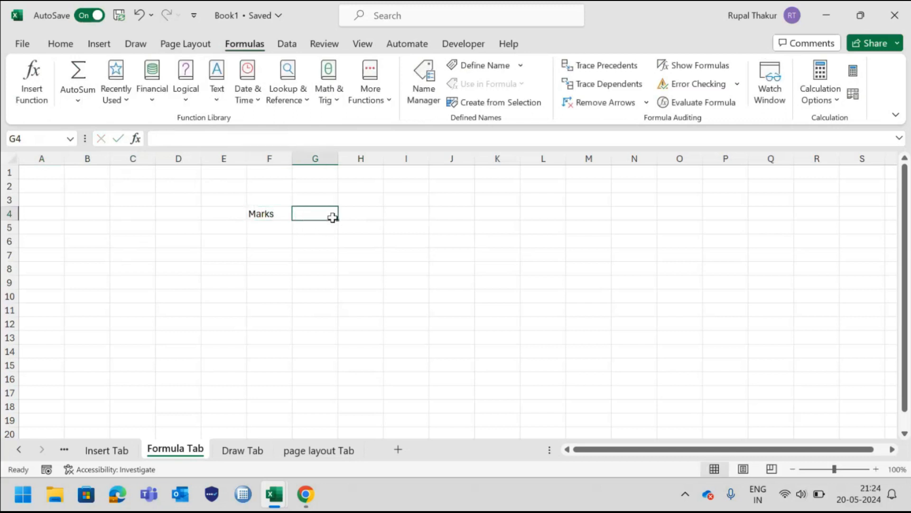
text(Obta)
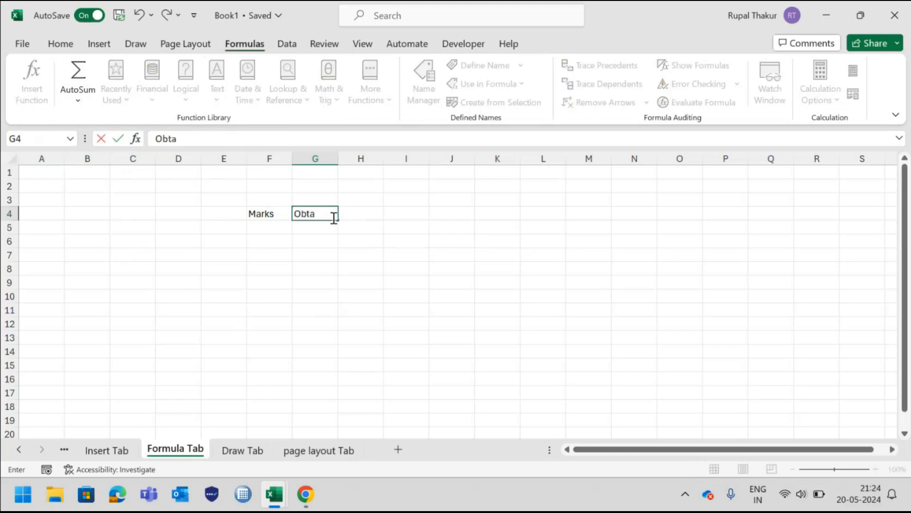
text(ined marks)
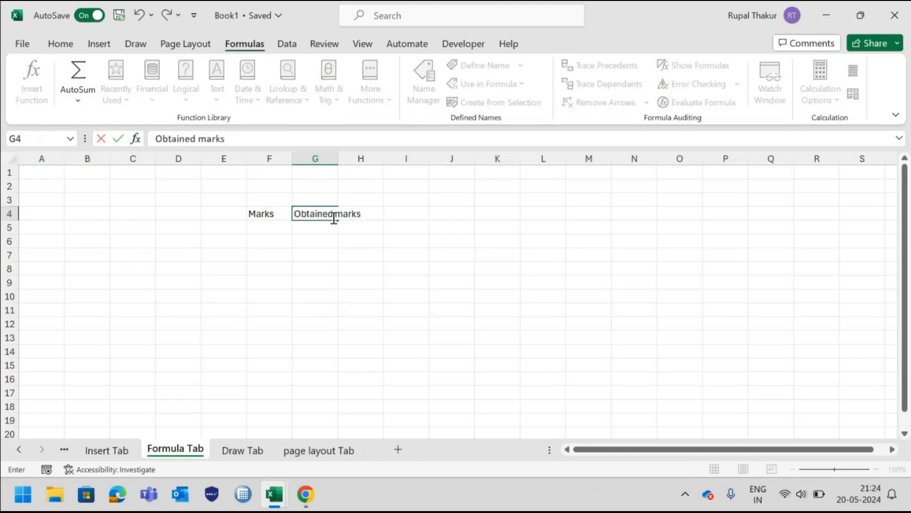
click(343, 228)
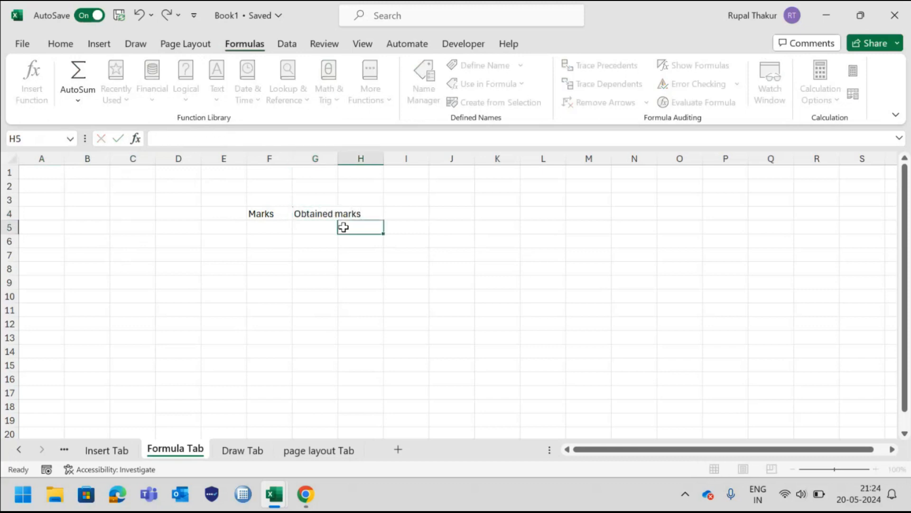
double_click(338, 158)
Step: Enter 500 in F5 under Marks and fill it down through F10
click(269, 229)
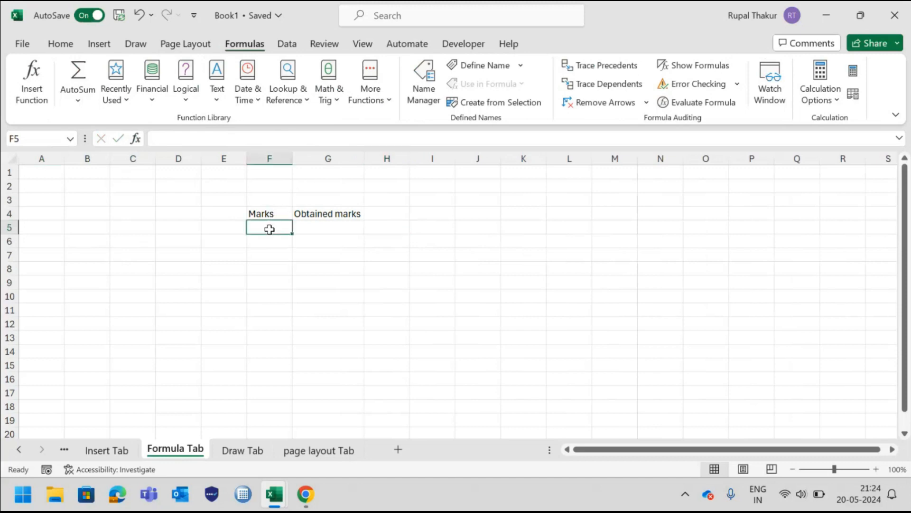
text(500)
click(366, 283)
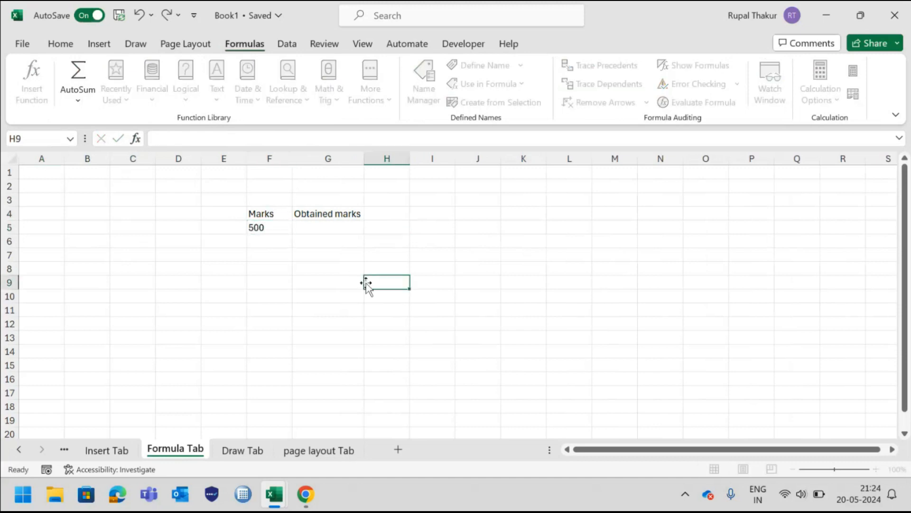
click(274, 227)
drag(293, 236, 297, 307)
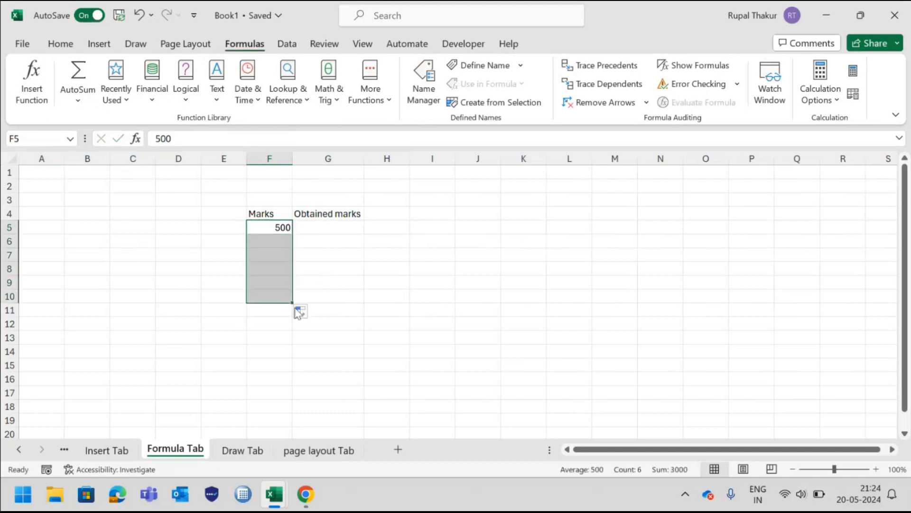
Step: Enter the obtained marks 345, 450 and 345 in cells G5 to G7
click(353, 232)
text(345)
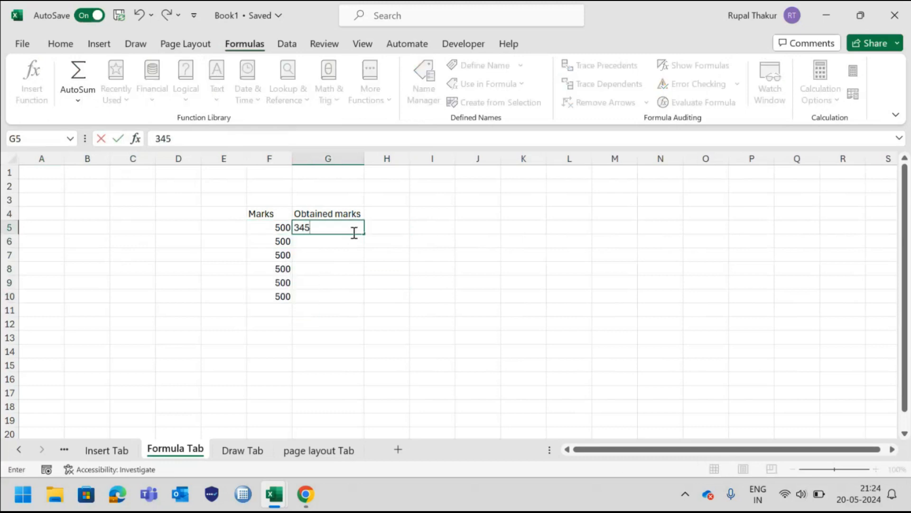
key(Return)
text(56)
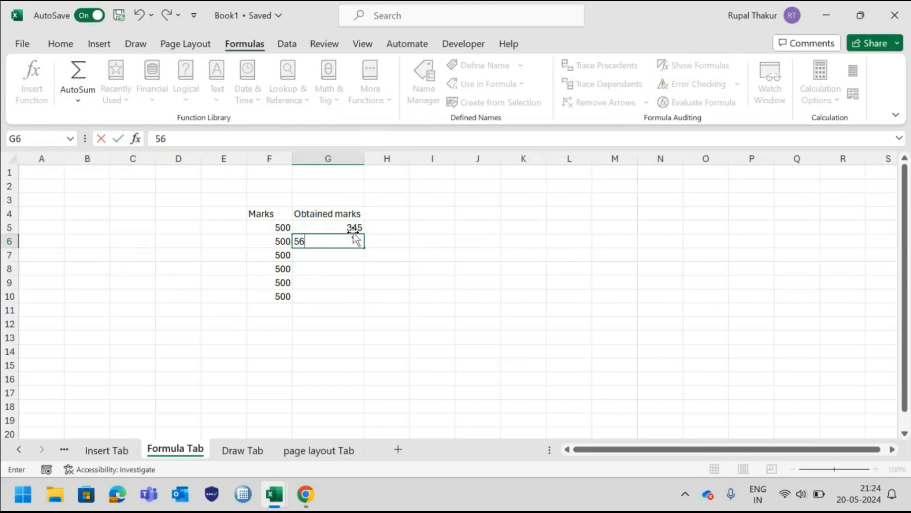
key(BackSpace)
key(BackSpace)
text(450)
key(Return)
text(345)
key(Return)
Step: Enter 456 as the obtained mark in cell G8
text(3453)
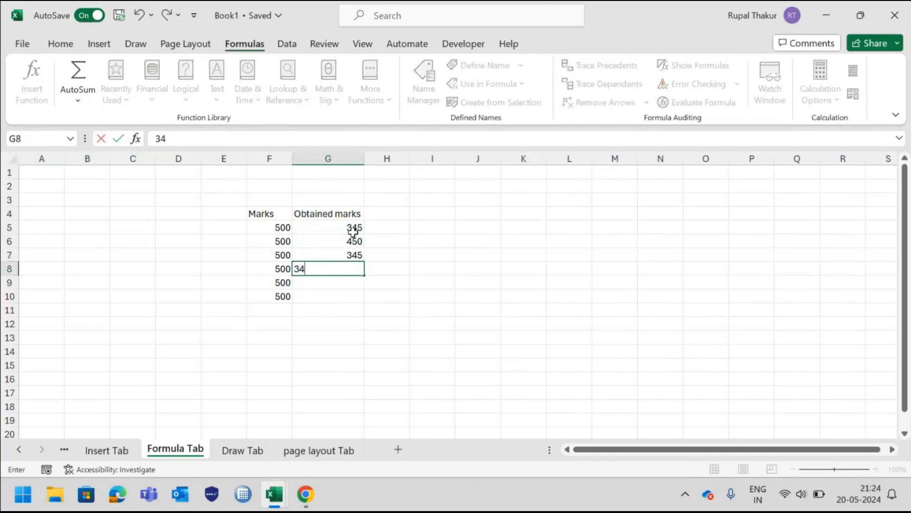
key(Return)
key(Up)
key(BackSpace)
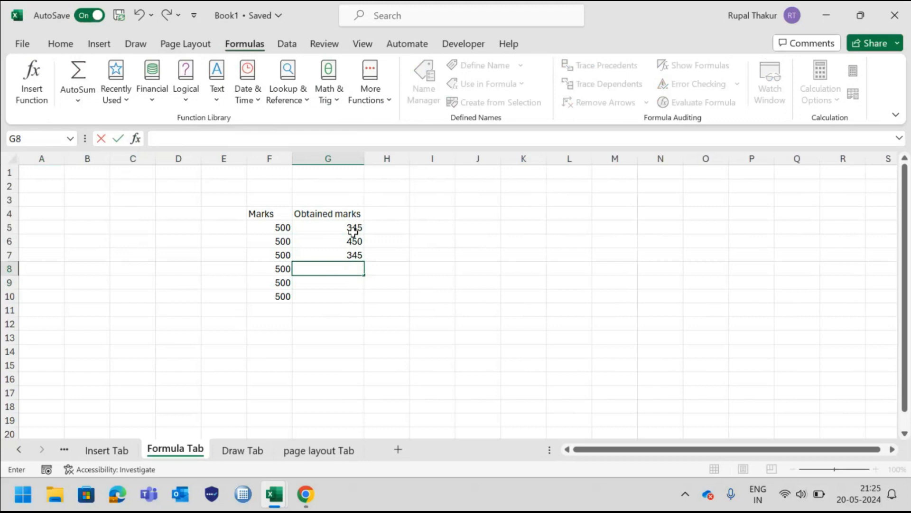
text(456)
key(Return)
Step: Complete the obtained marks with 256 in G9 and 347 in G10
text(34)
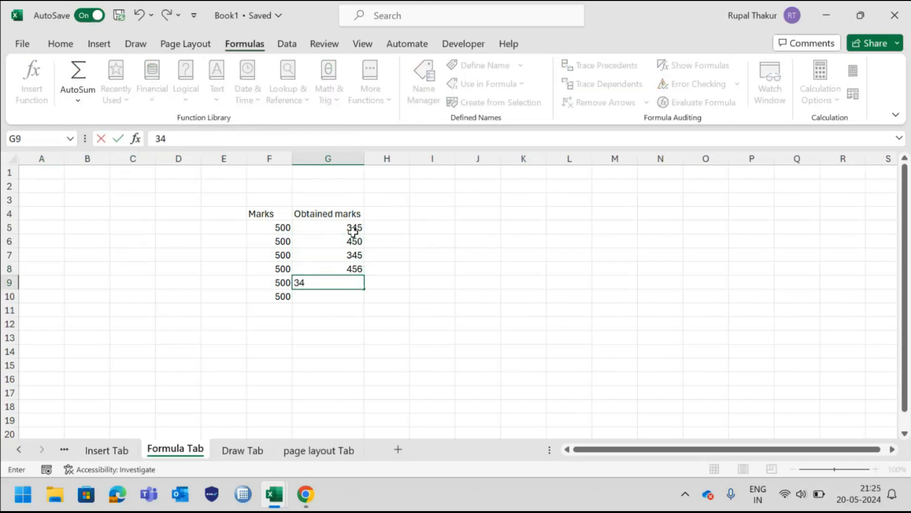
text(5)
key(Return)
key(Up)
text(256)
key(Return)
text(347)
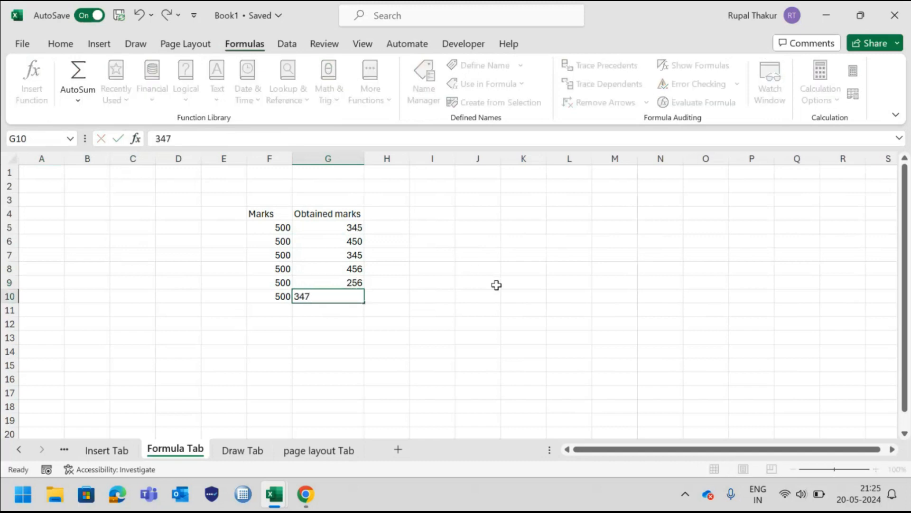
click(497, 285)
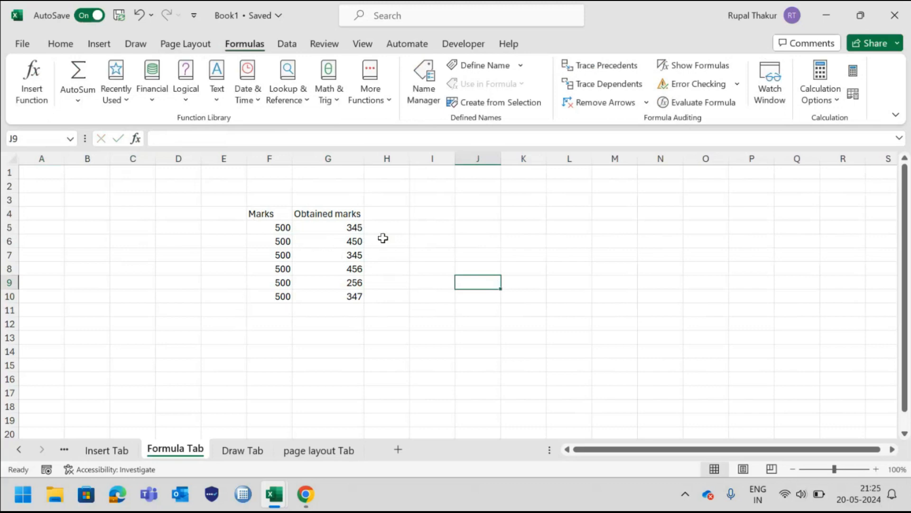
Step: Add the header "Percentage" in cell H4, beside Obtained marks
click(389, 211)
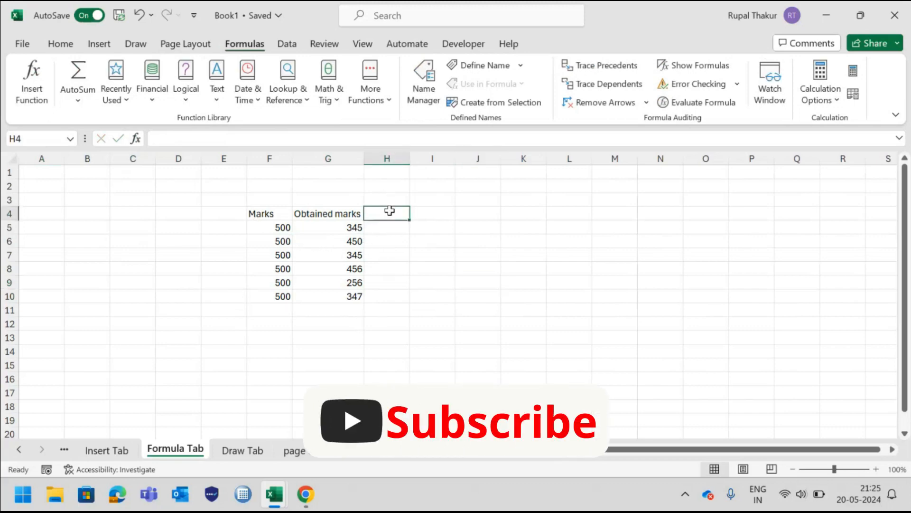
text(Per)
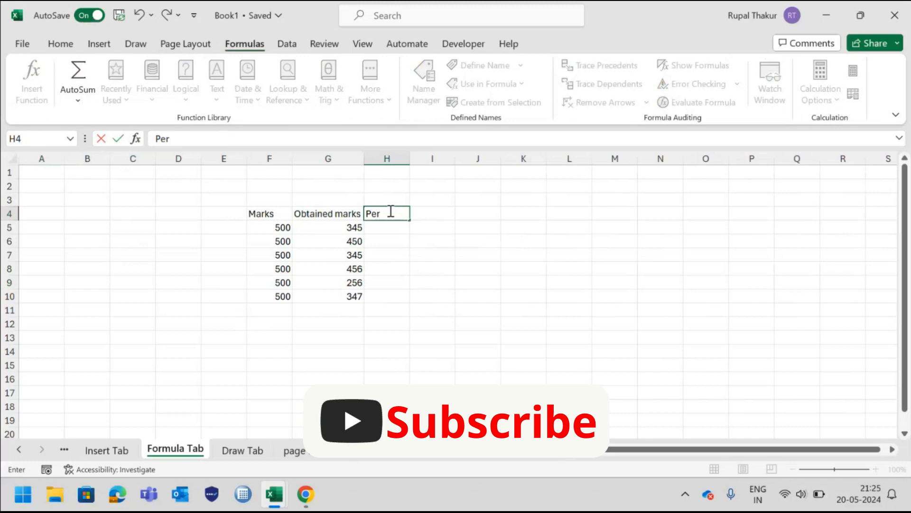
text(cantage)
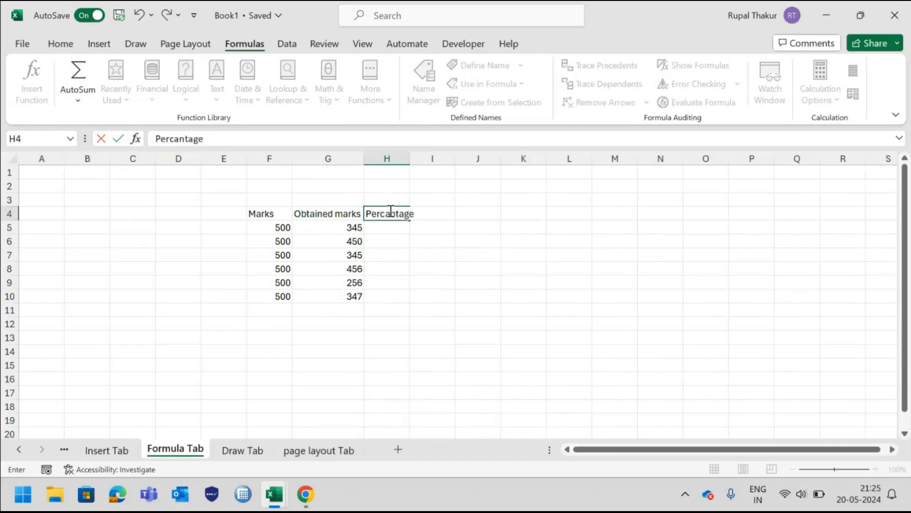
click(394, 214)
key(BackSpace)
text(e)
key(Return)
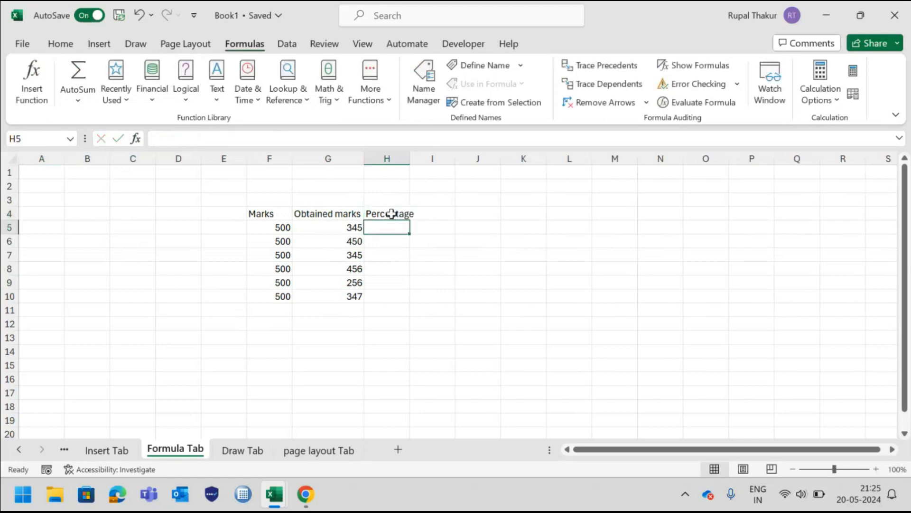
Step: Calculate the percentage in H5 with the formula =G5/F5 and fill it down through H10
text(=)
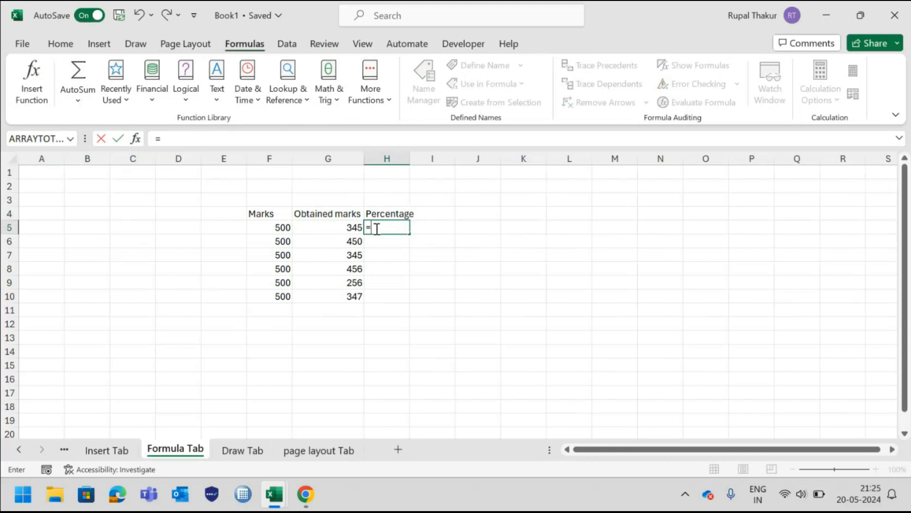
click(332, 228)
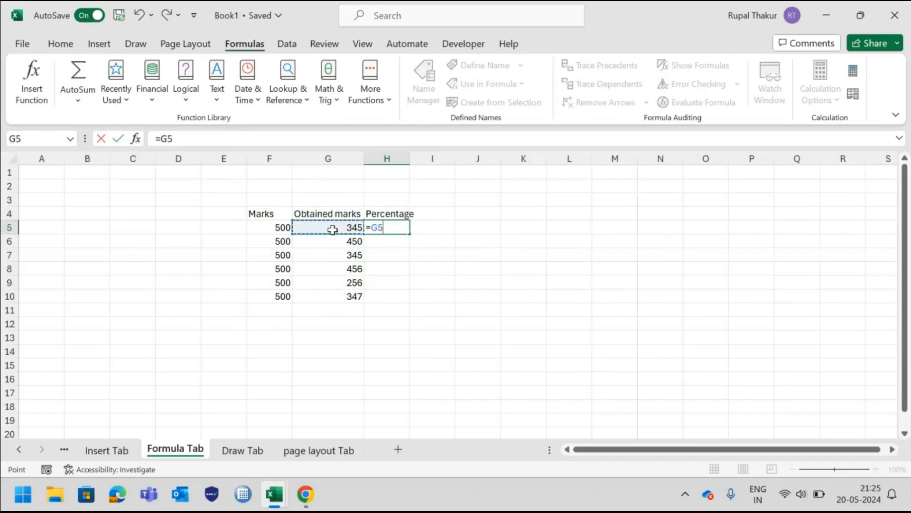
text(/)
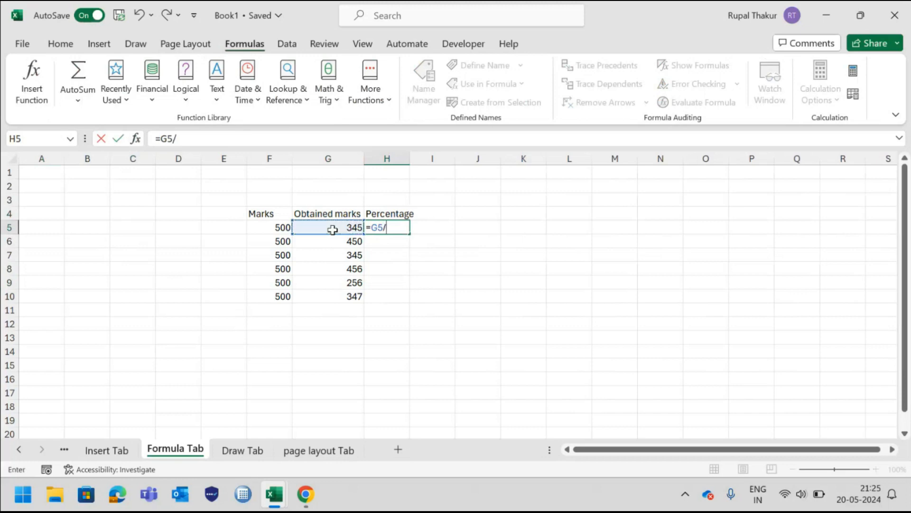
click(284, 229)
key(Return)
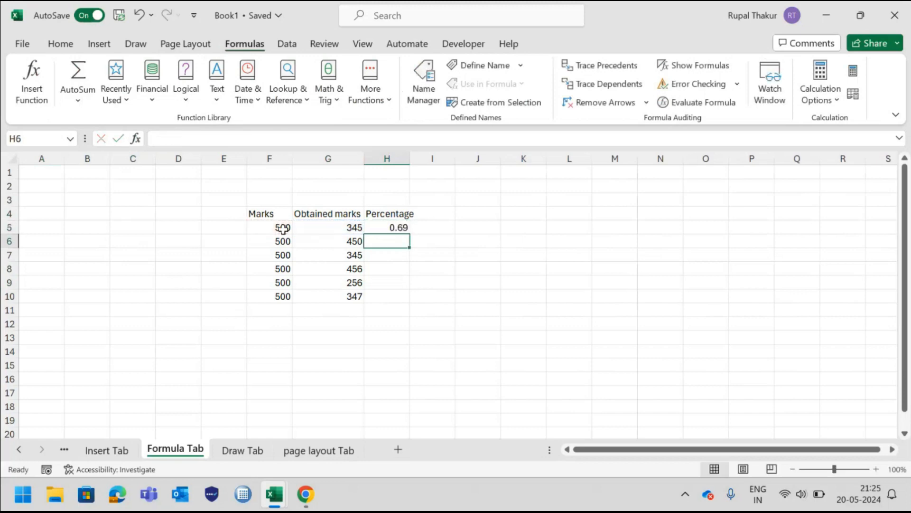
click(409, 228)
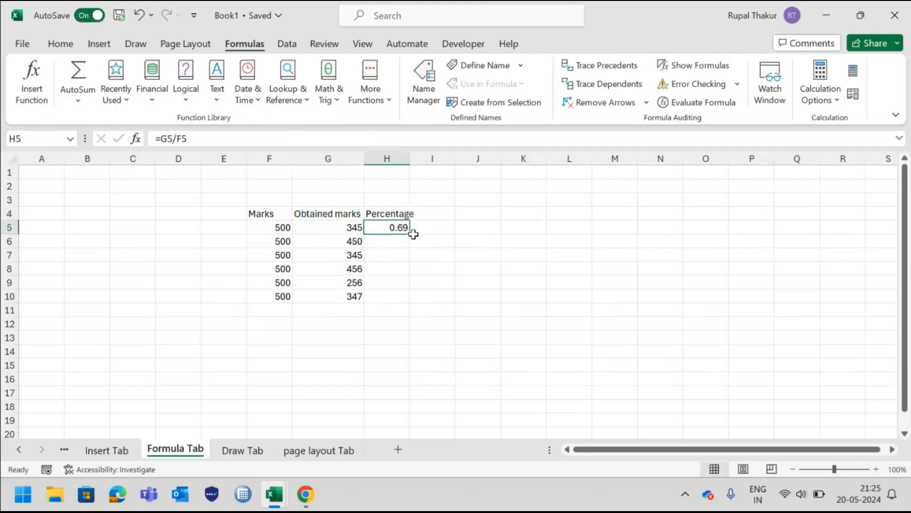
drag(409, 234, 412, 304)
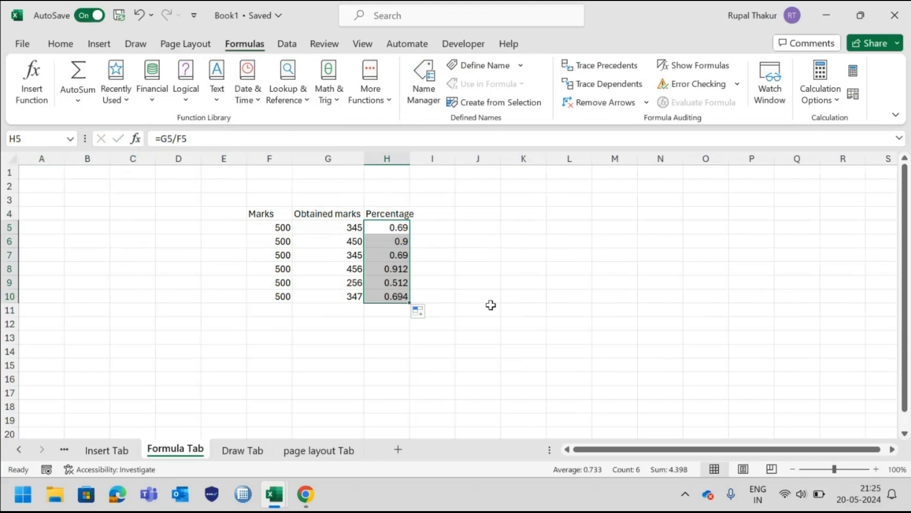
click(491, 305)
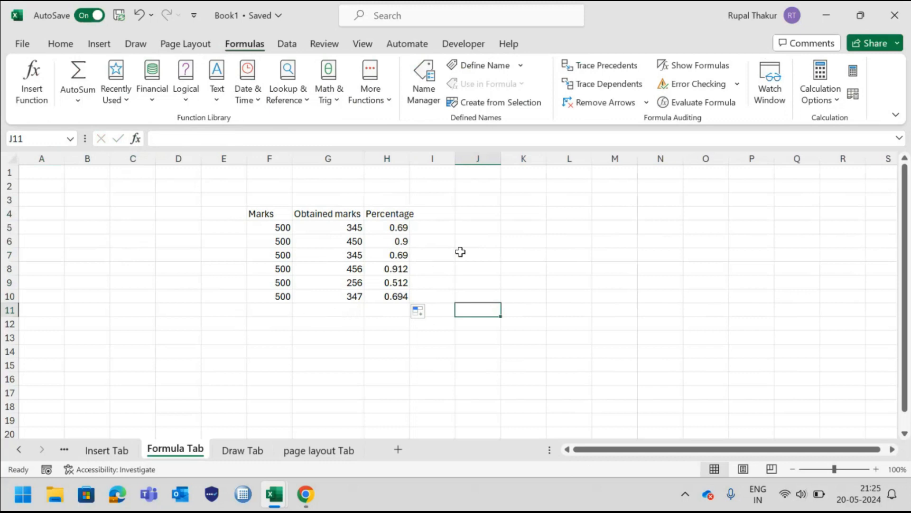
click(438, 229)
click(468, 229)
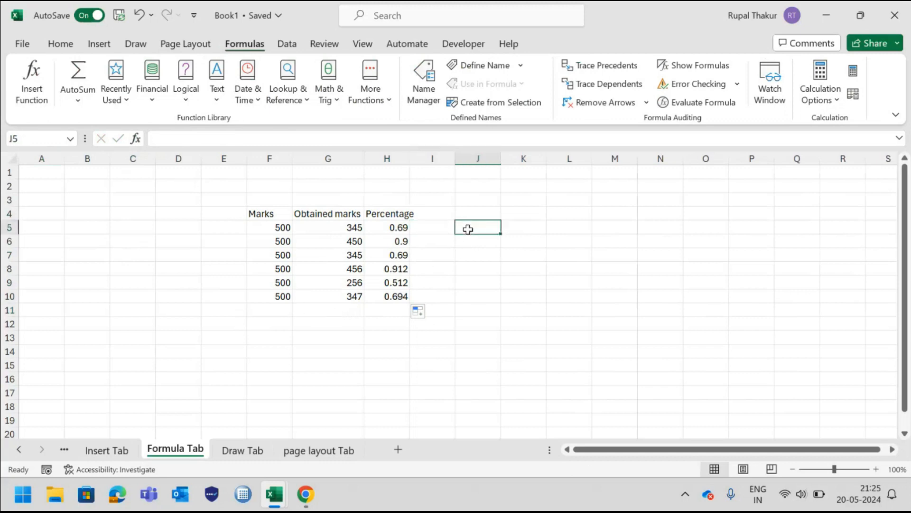
text(=sun)
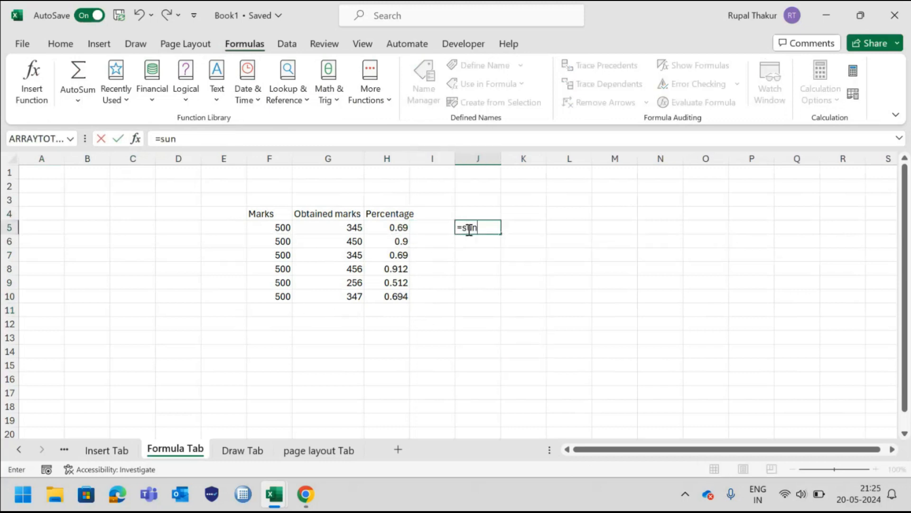
key(BackSpace)
text(m)
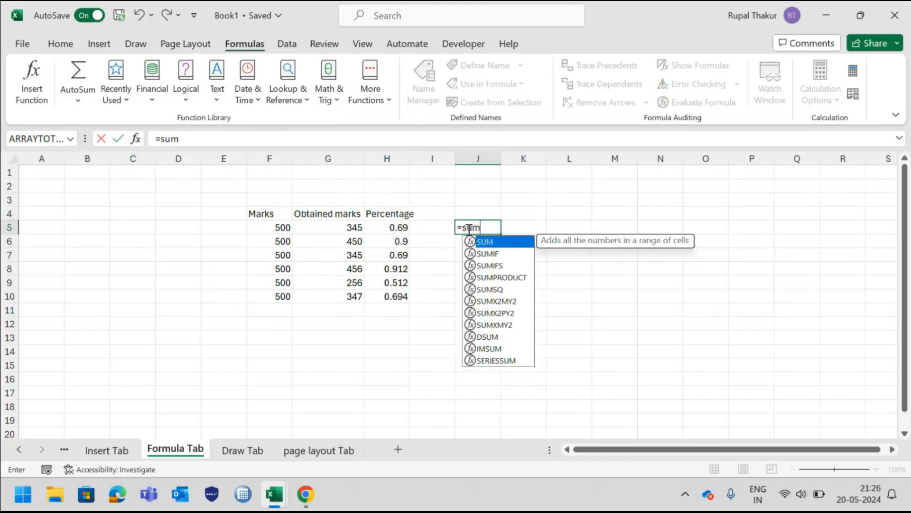
key(Tab)
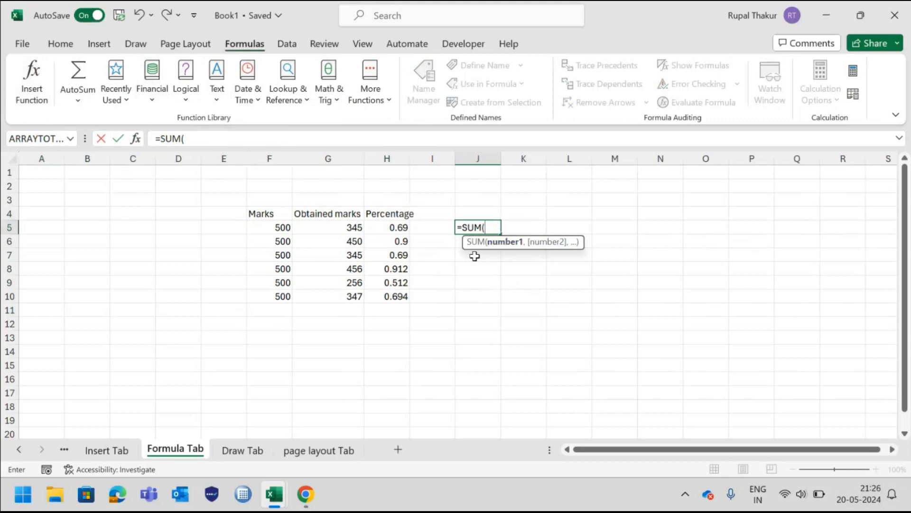
key(BackSpace)
key(BackSpace)
key(BackSpace)
key(BackSpace)
key(BackSpace)
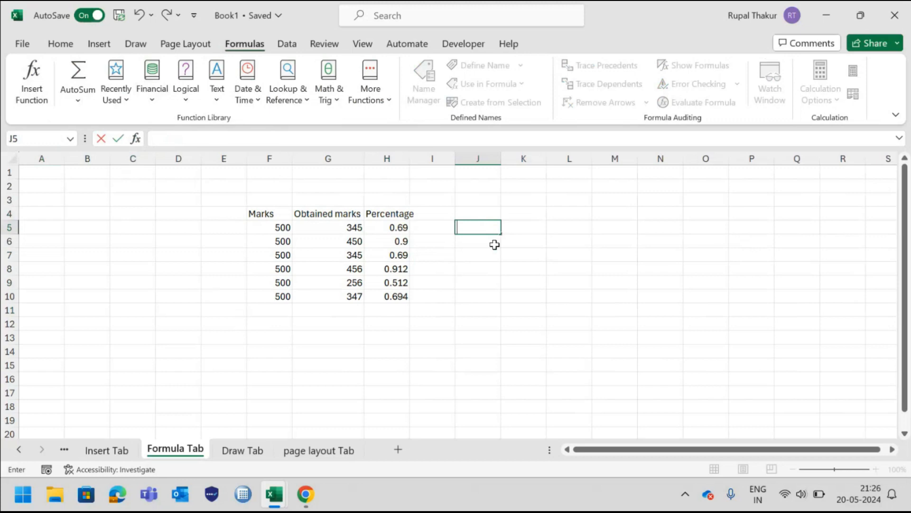
click(474, 273)
Step: View the Insert Function dialog for cell H12 and close it without choosing a function
click(391, 315)
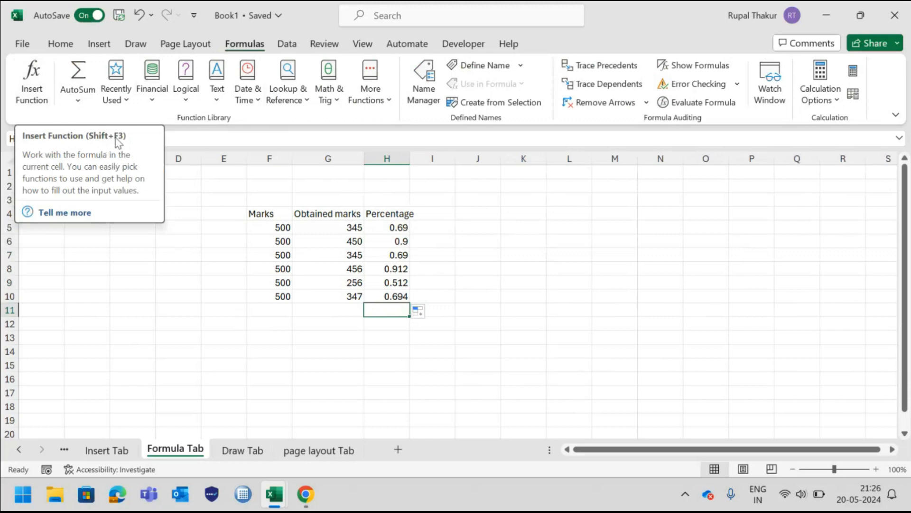
click(143, 230)
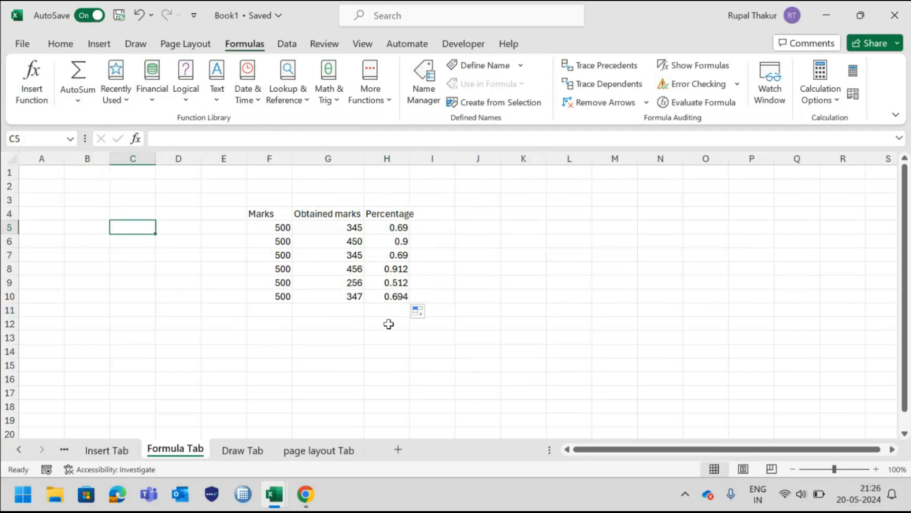
click(389, 324)
click(137, 138)
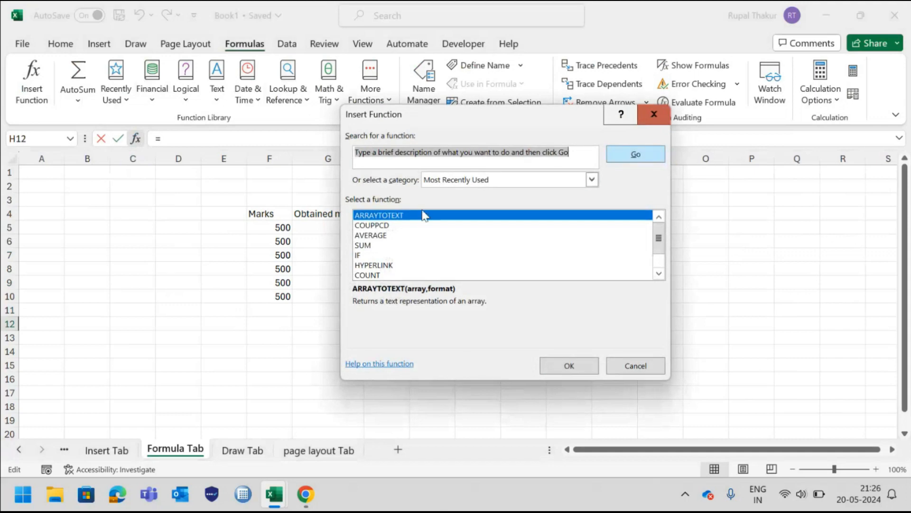
click(655, 116)
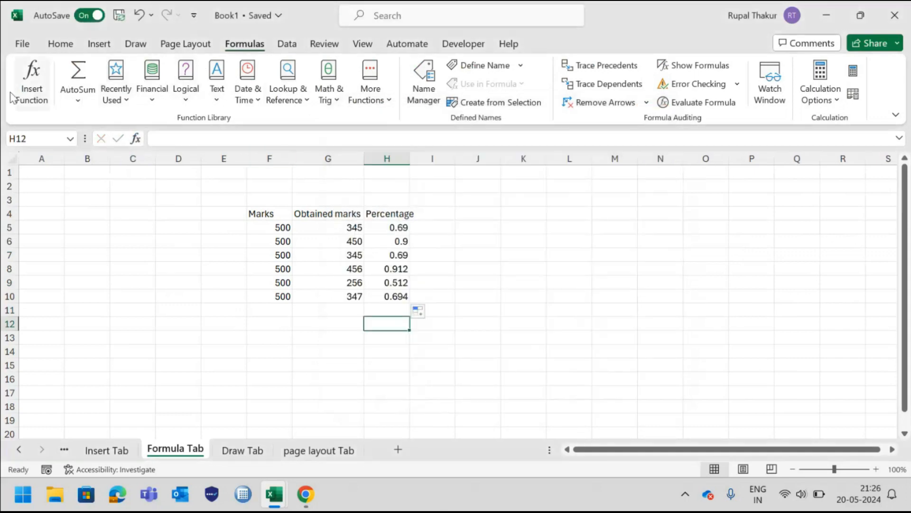
click(32, 80)
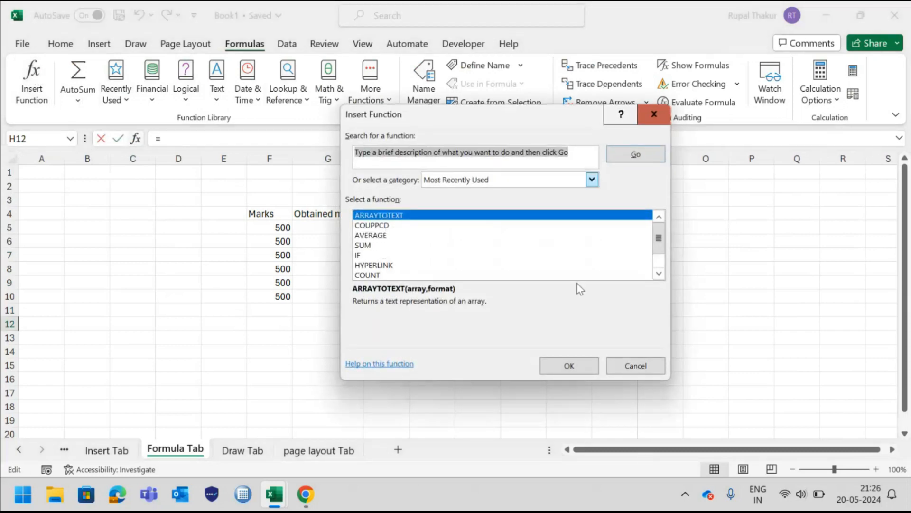
click(654, 114)
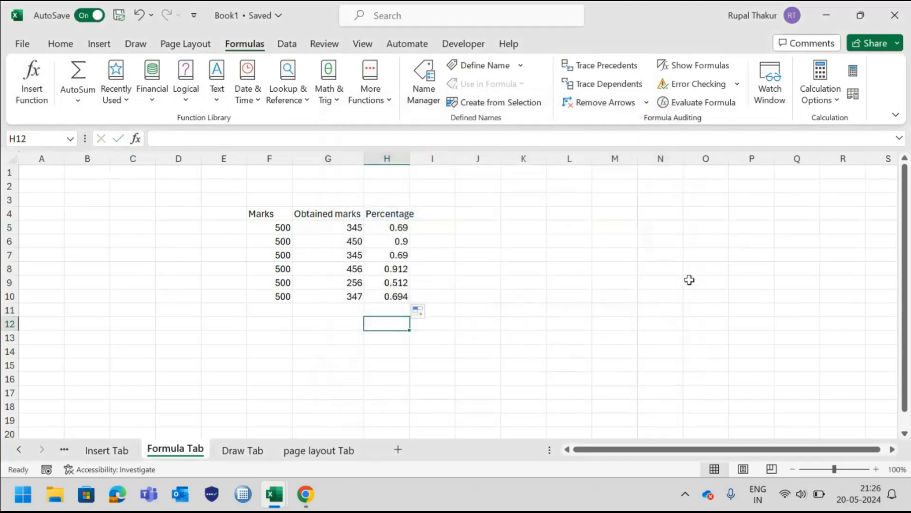
key(XF86AudioRaiseVolume)
key(ctrl+Home)
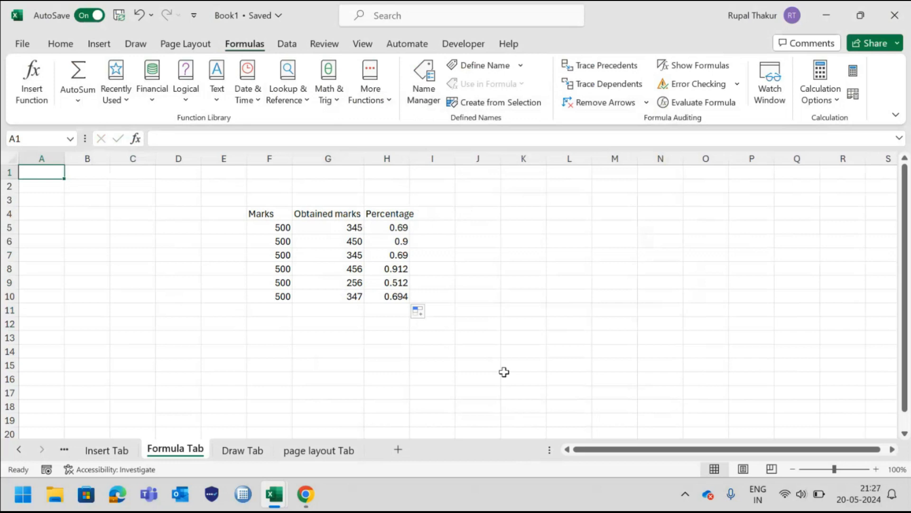
key(XF86AudioRaiseVolume)
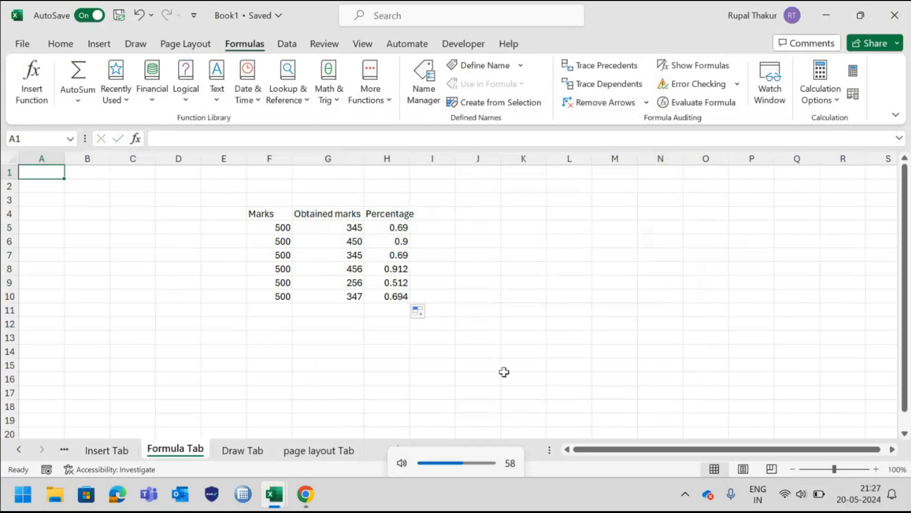
Step: Insert the SUM function in cell M14, choosing it from the most recently used functions
click(636, 350)
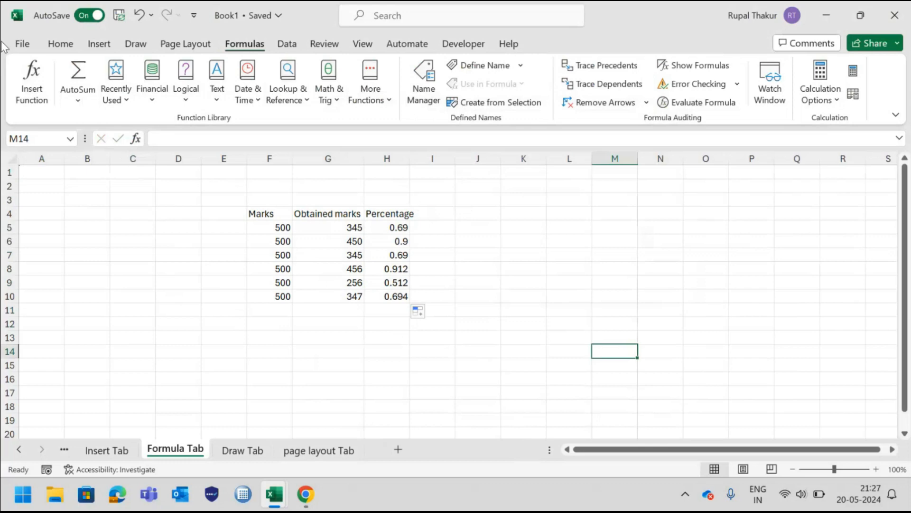
click(33, 72)
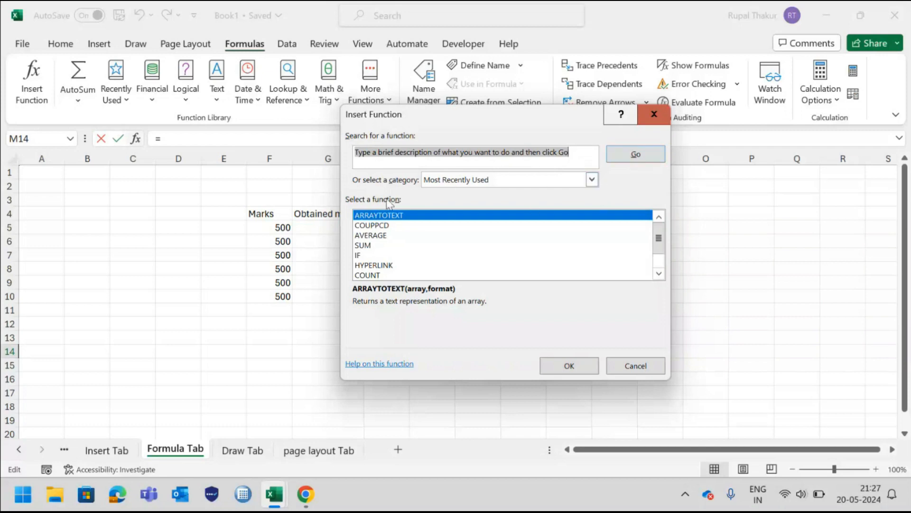
click(593, 180)
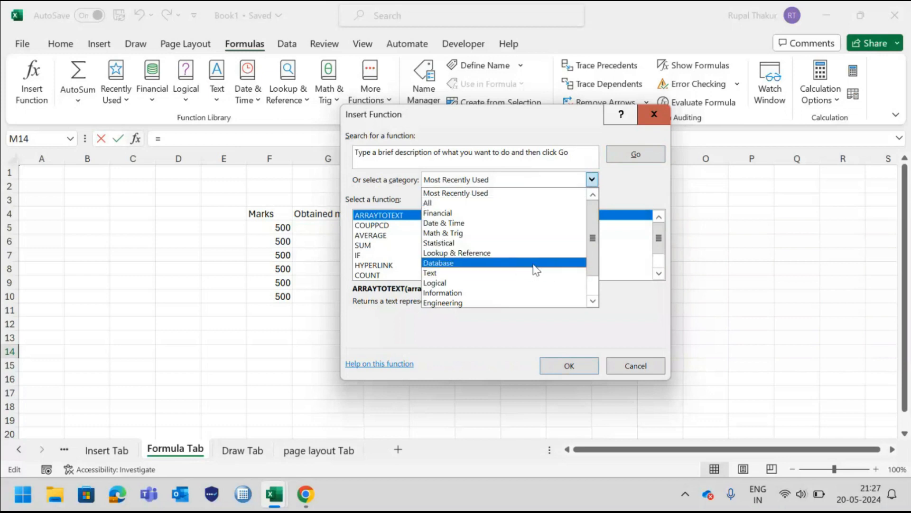
click(656, 190)
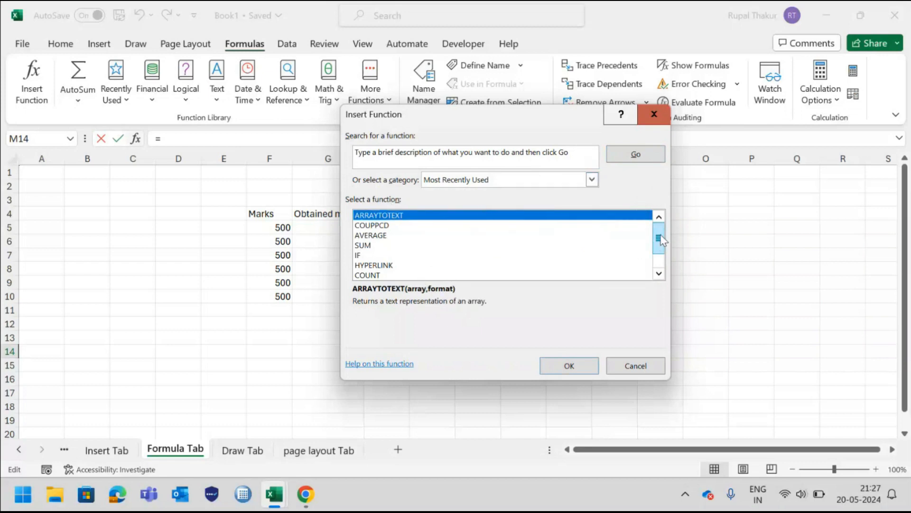
mouse_move(660, 233)
mouse_down()
mouse_move(665, 269)
mouse_move(660, 240)
mouse_move(648, 277)
mouse_move(664, 227)
mouse_up()
click(657, 260)
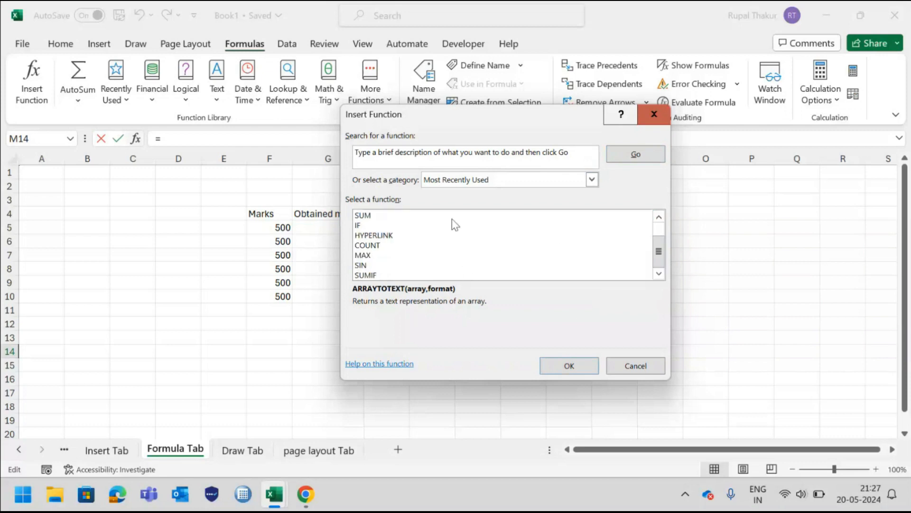
click(369, 216)
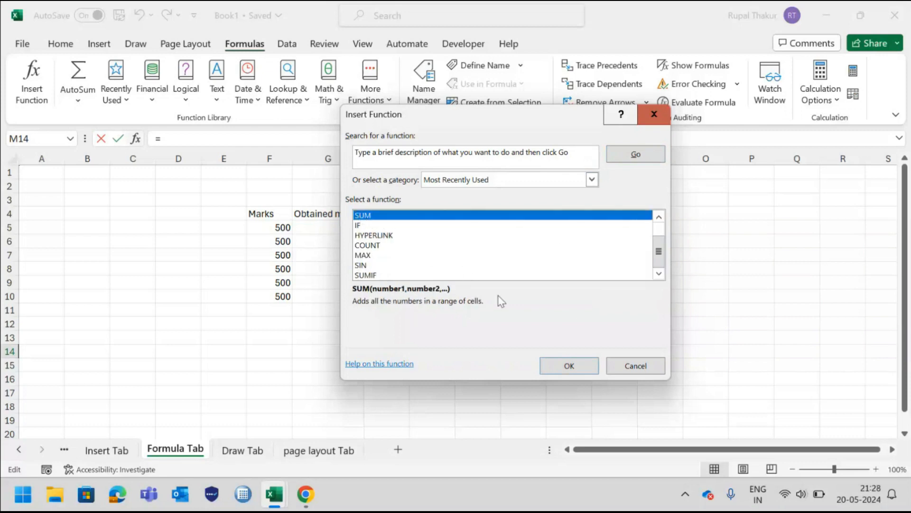
click(569, 368)
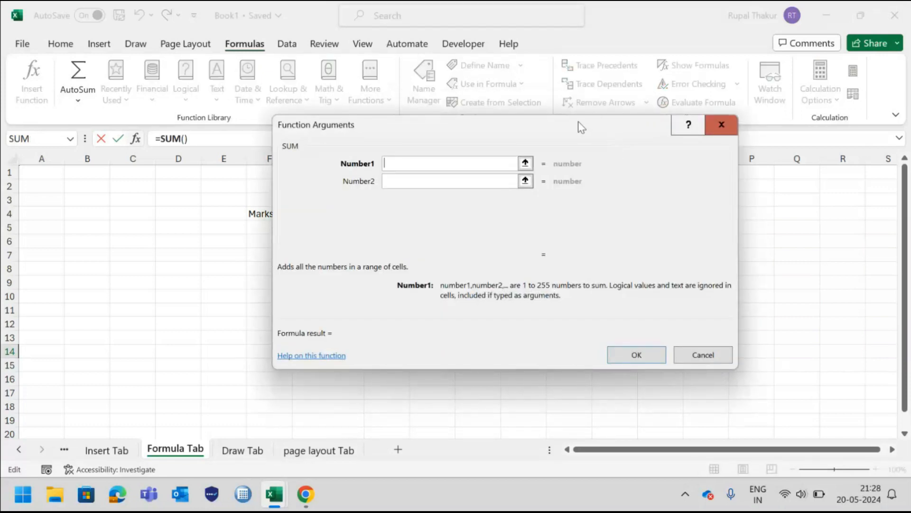
Step: Set the first two arguments of the SUM function in M14 to 23 and 34
drag(578, 121, 373, 216)
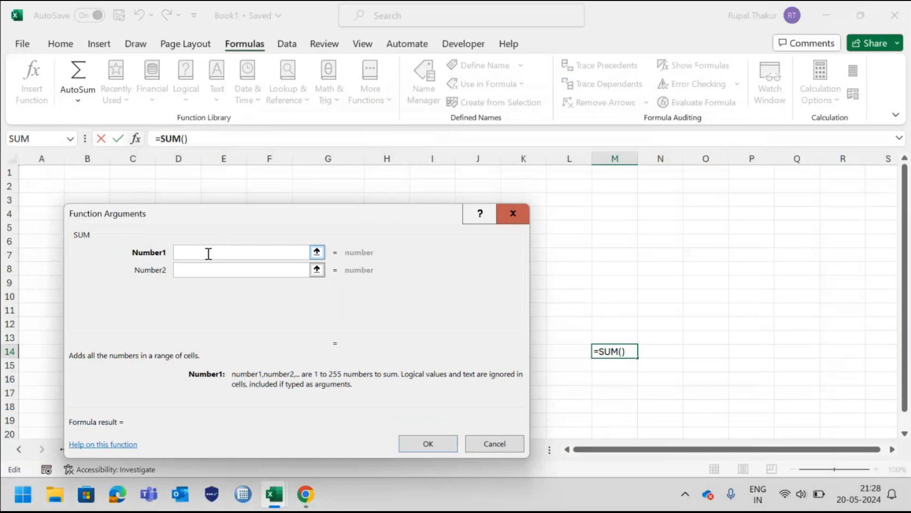
text(23)
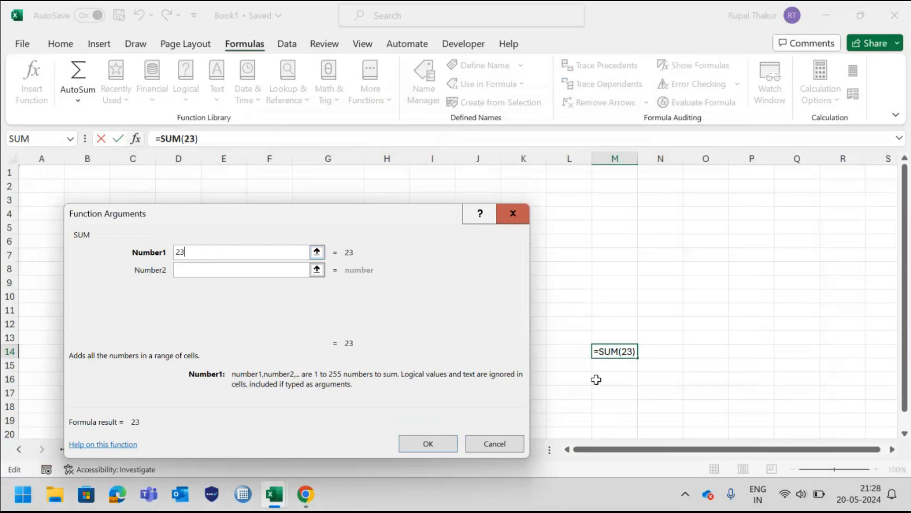
click(215, 269)
text(34)
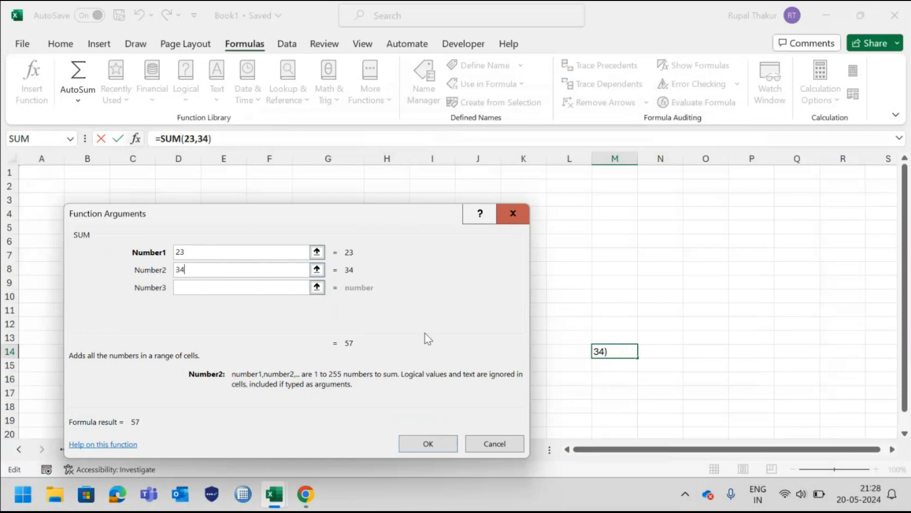
click(616, 352)
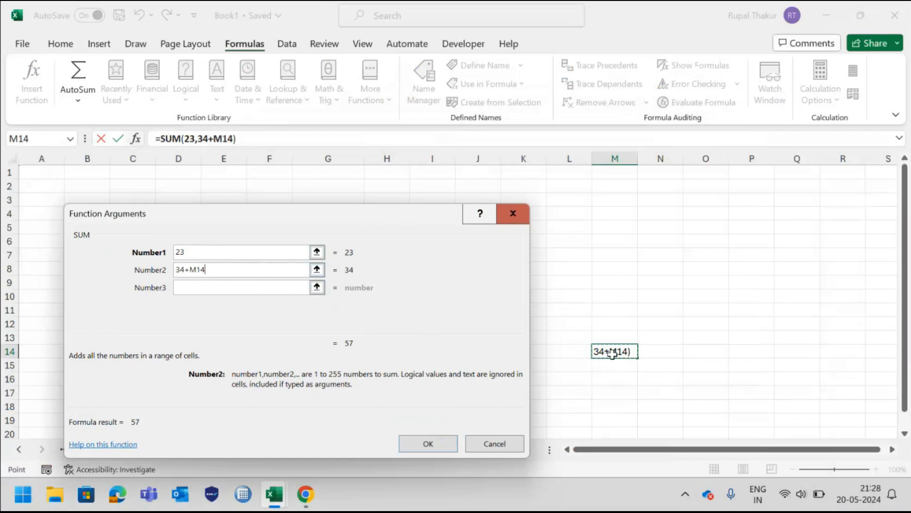
key(BackSpace)
key(BackSpace)
key(BackSpace)
key(BackSpace)
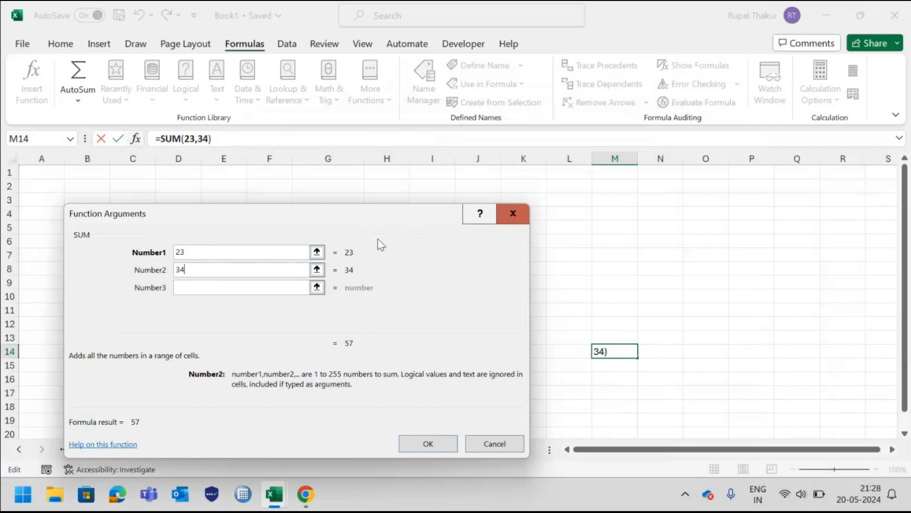
Step: Add the mark in cell F5 as the third argument of the SUM function
drag(382, 238, 514, 429)
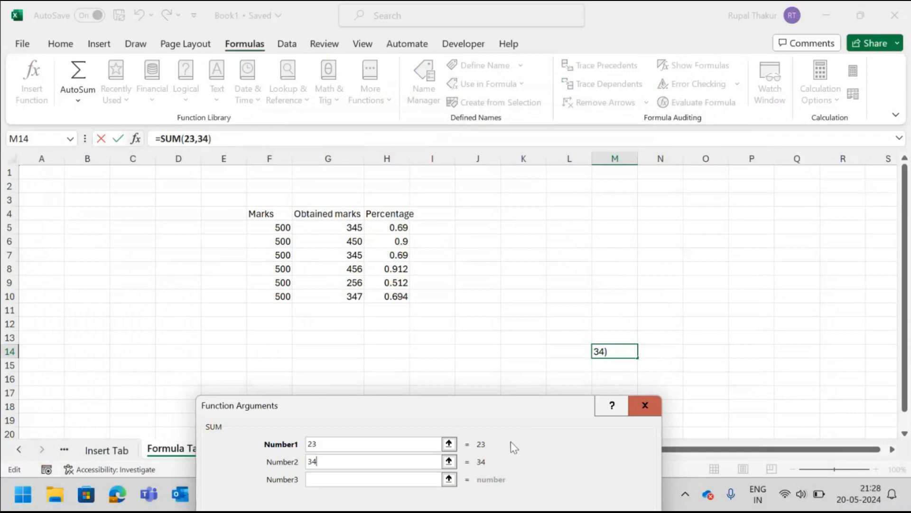
click(363, 480)
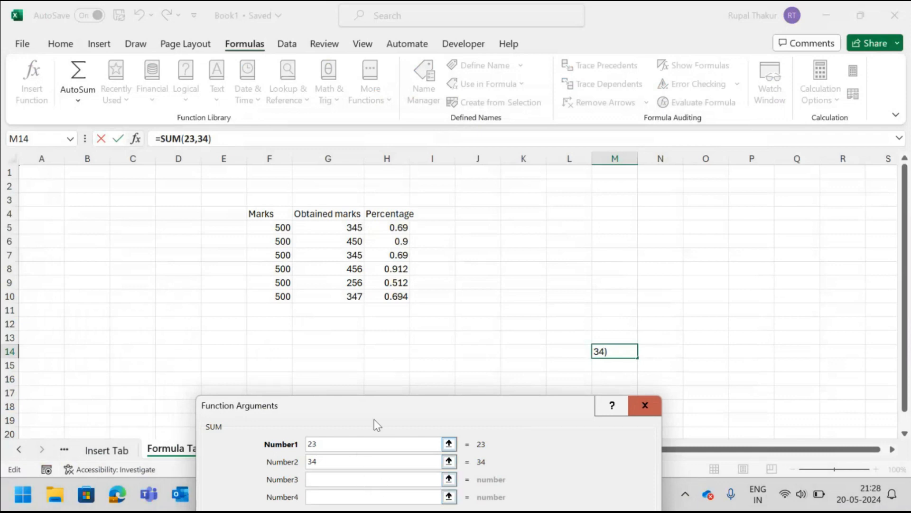
drag(374, 416, 375, 377)
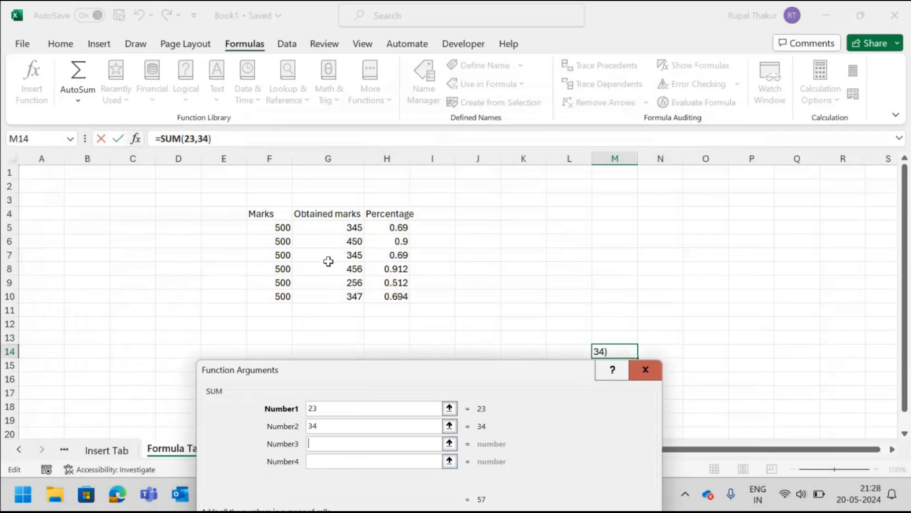
click(283, 227)
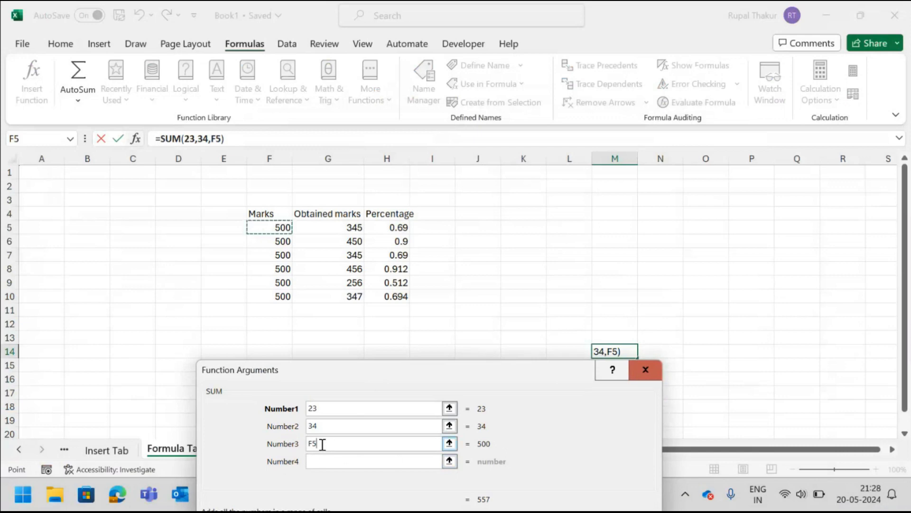
Step: Add cell G7 as the fourth SUM argument and accept the formula =SUM(23,34,F5,G7) in M14
drag(368, 374, 375, 332)
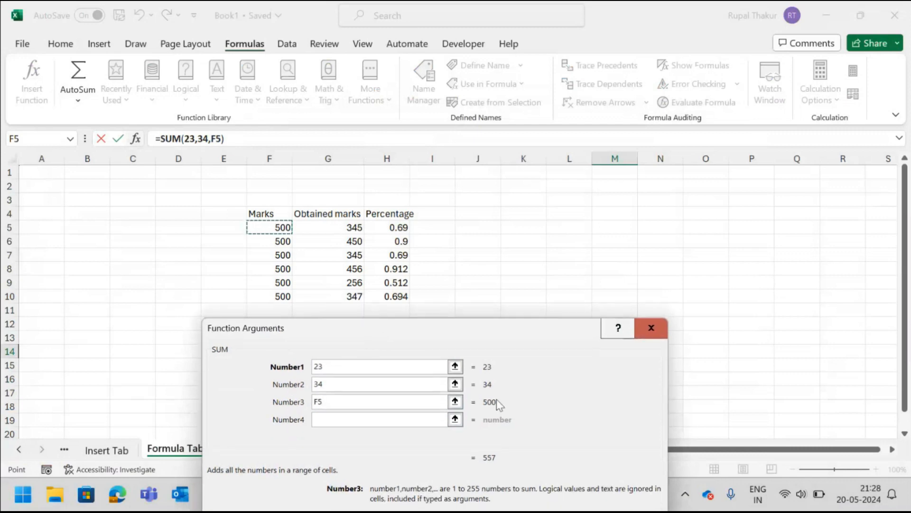
click(323, 418)
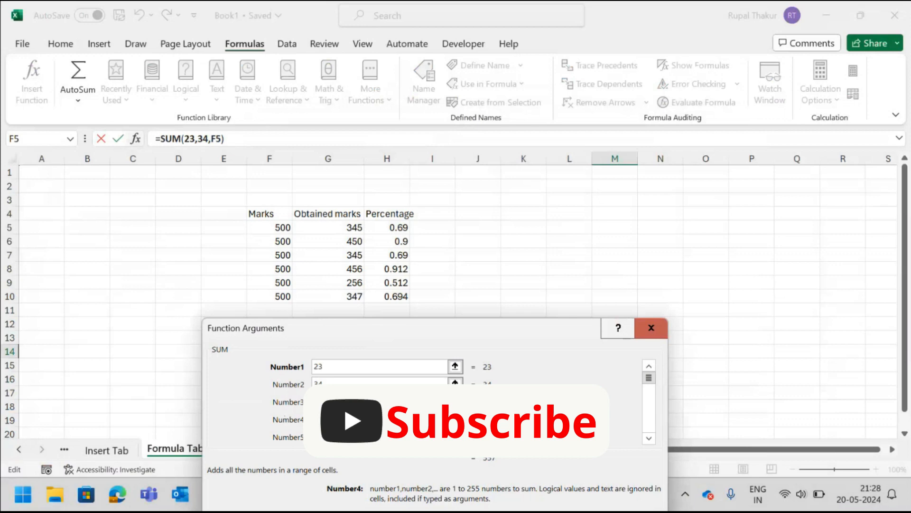
click(325, 260)
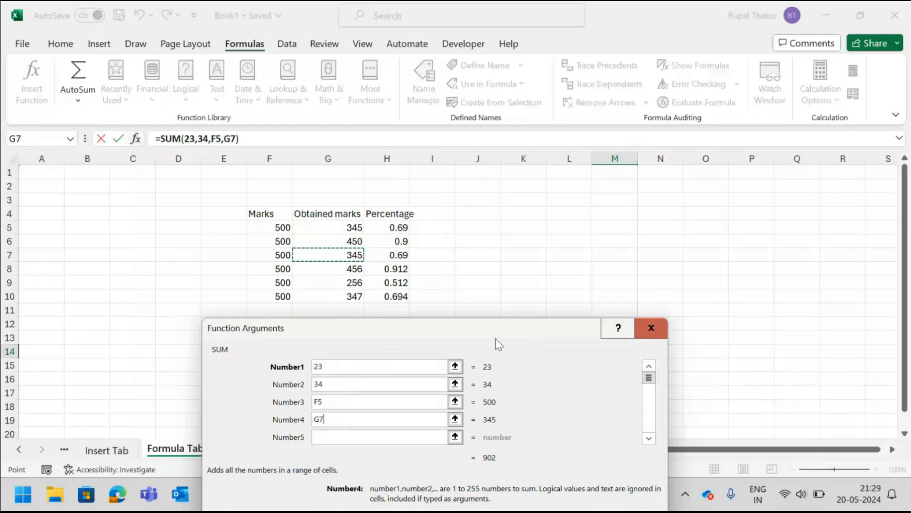
drag(495, 338, 718, 174)
click(793, 385)
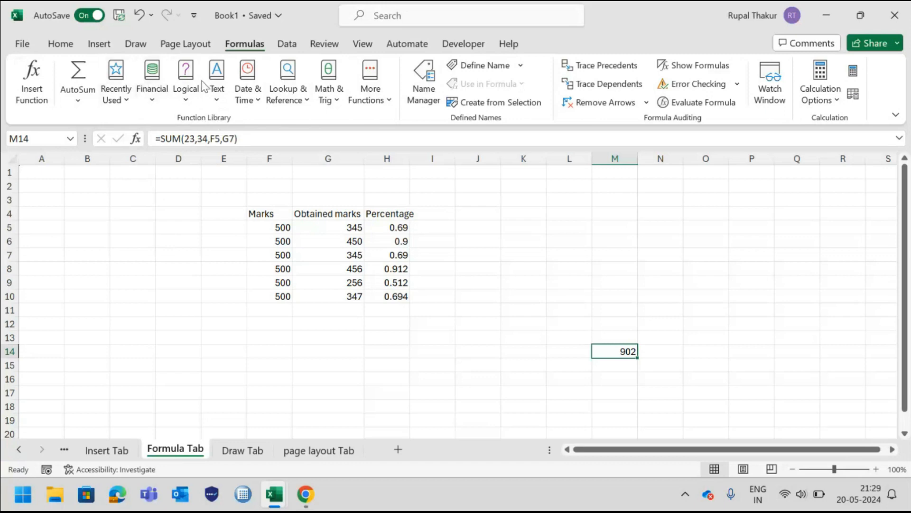
Step: Review the calculations offered by AutoSum and the list of recently used functions
click(79, 100)
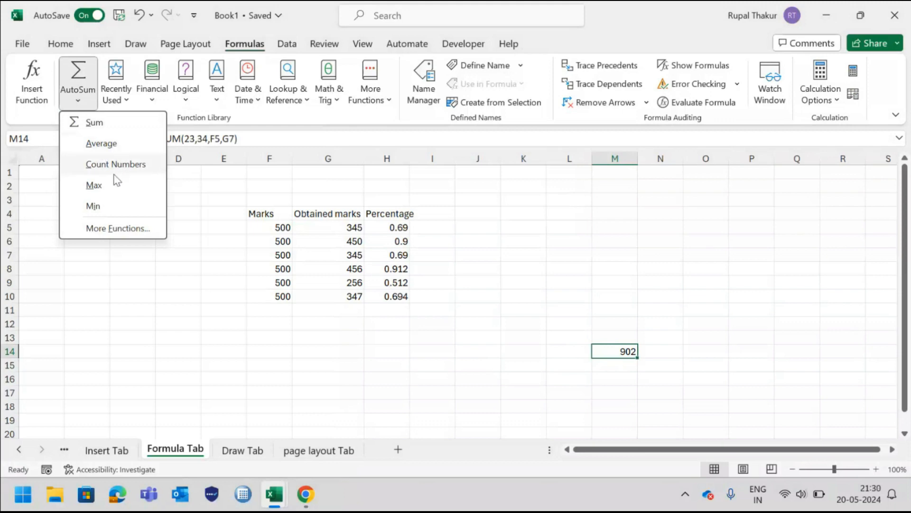
click(121, 263)
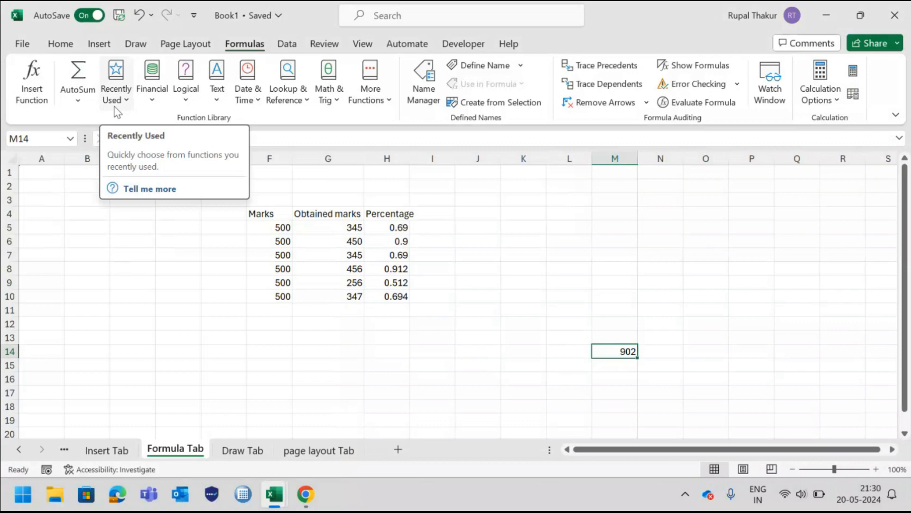
click(127, 105)
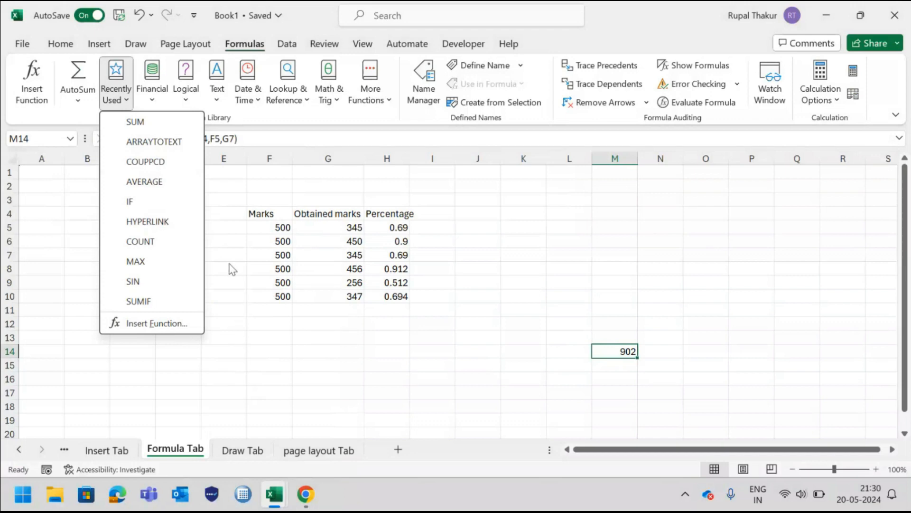
click(80, 107)
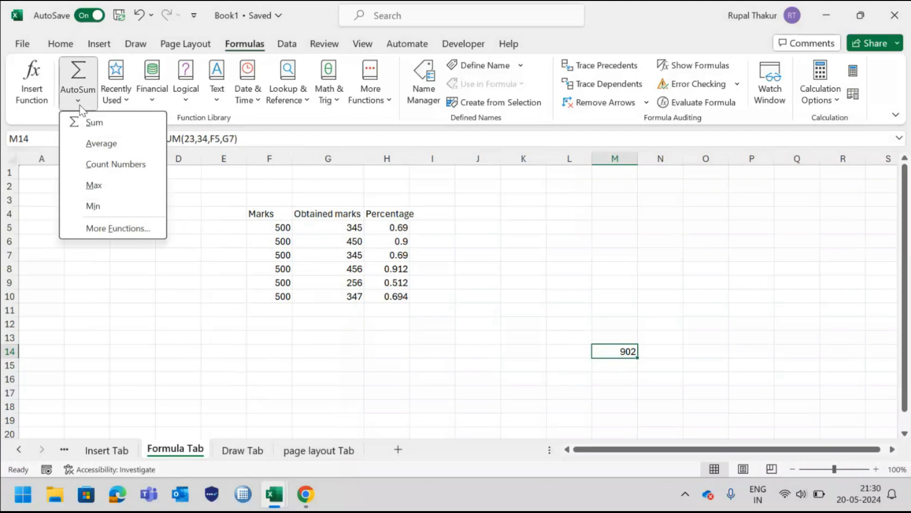
click(110, 265)
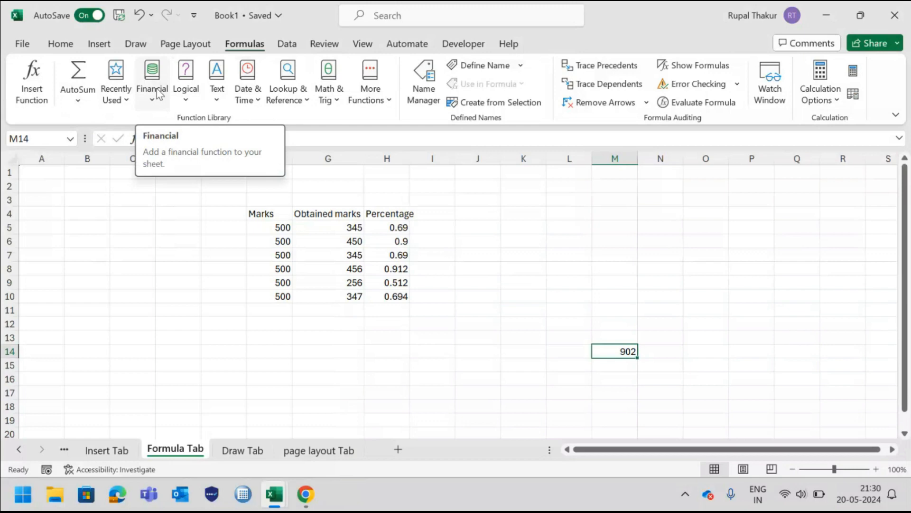
Step: Browse the available financial functions through to the end of the list, along with the logical functions from AND to XOR
click(152, 106)
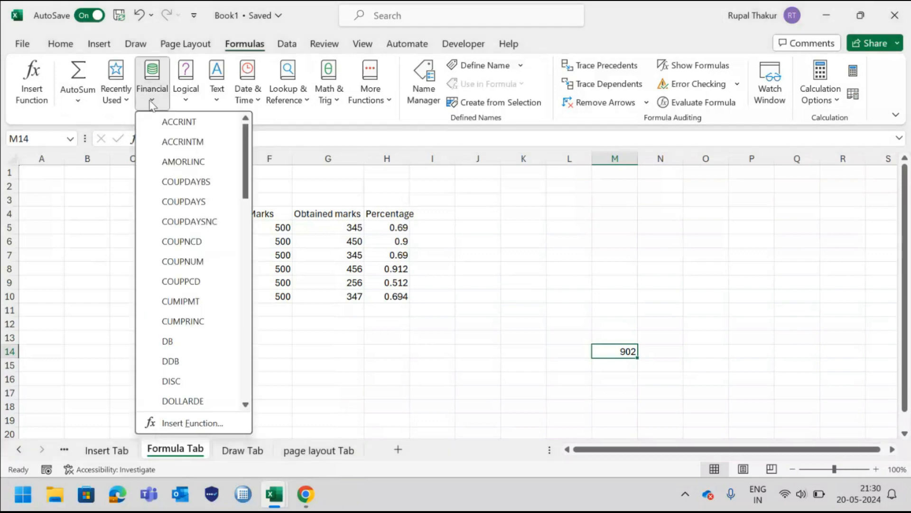
scroll(202, 188, down, 1)
scroll(201, 185, down, 12)
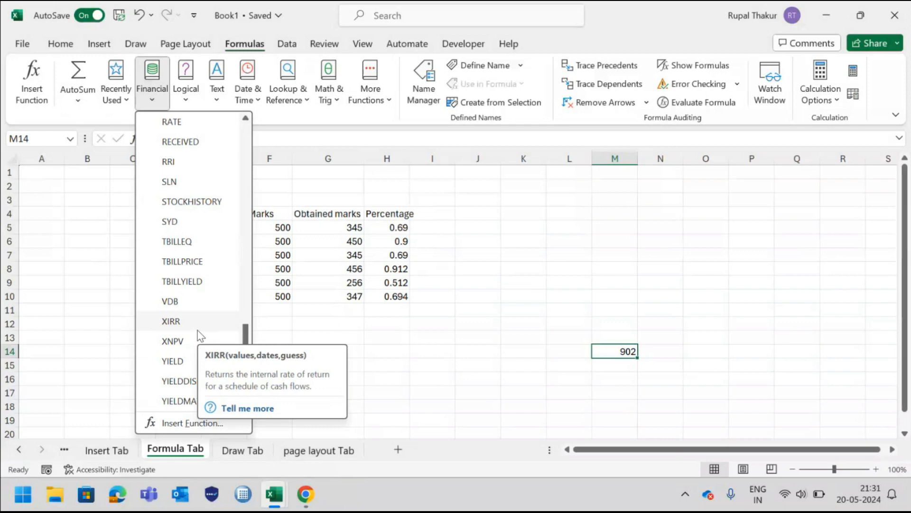
click(46, 246)
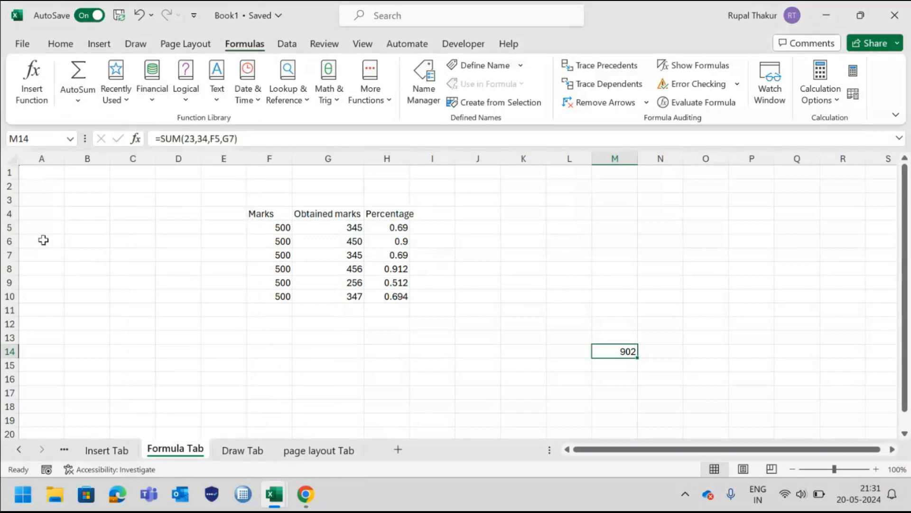
click(181, 104)
scroll(238, 315, down, 2)
scroll(240, 315, up, 2)
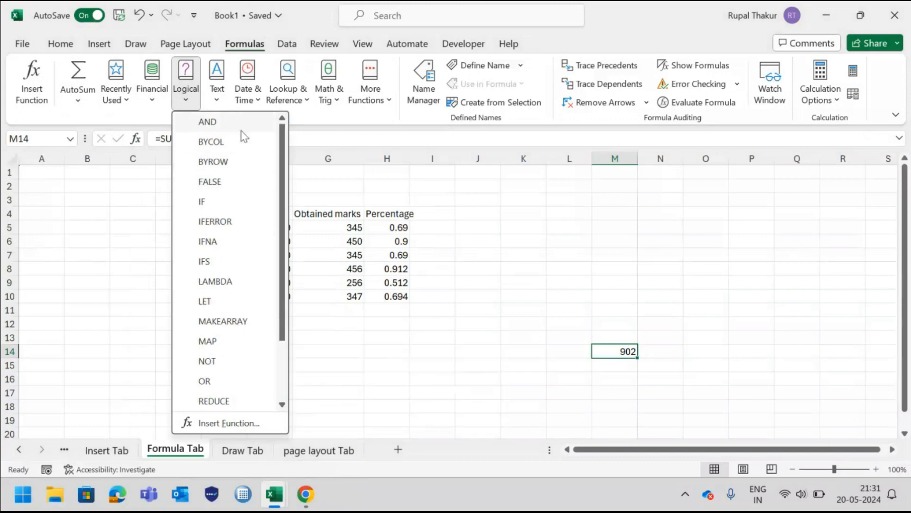
scroll(237, 297, down, 2)
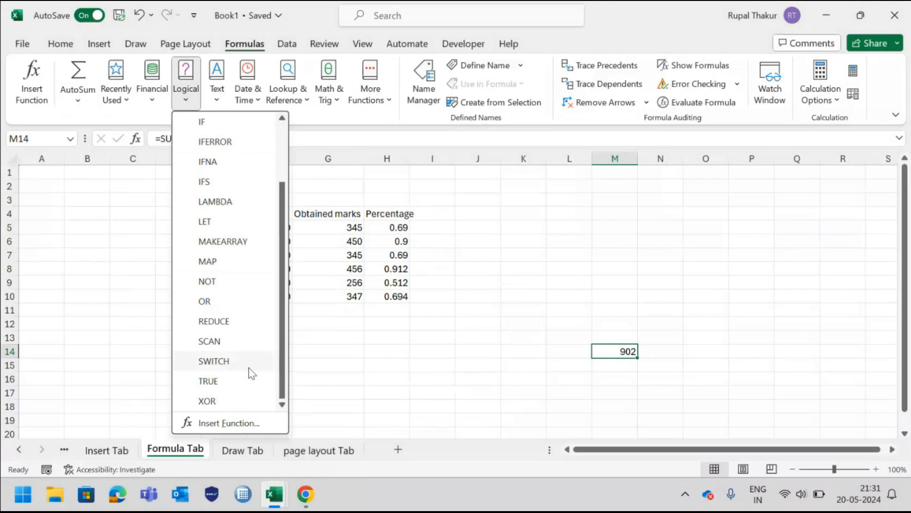
click(340, 364)
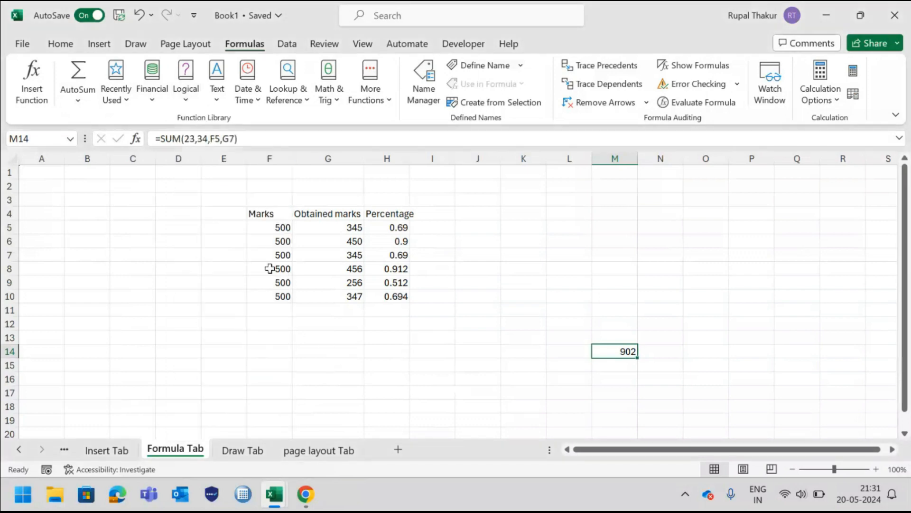
Step: Look through the full list of text functions, from ARRAYTOTEXT to VALUETOTEXT
click(216, 102)
scroll(241, 141, down, 5)
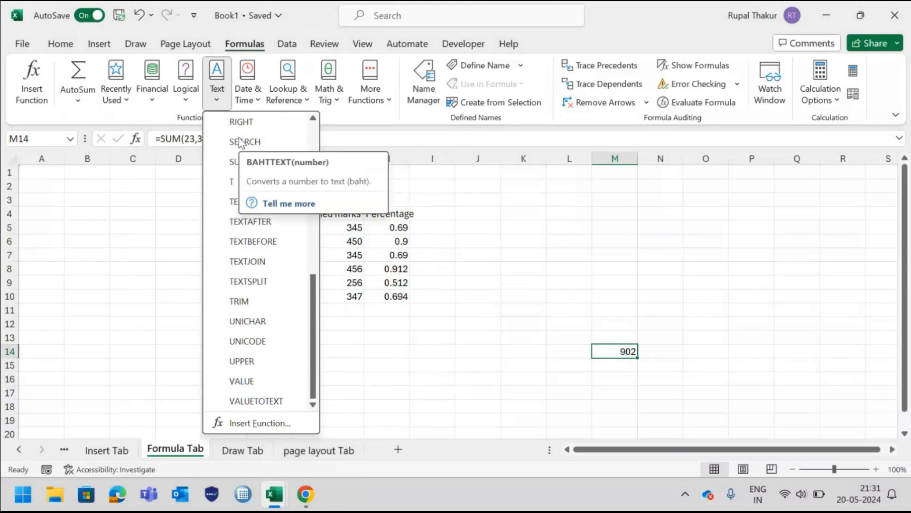
scroll(248, 302, up, 1)
scroll(248, 302, down, 1)
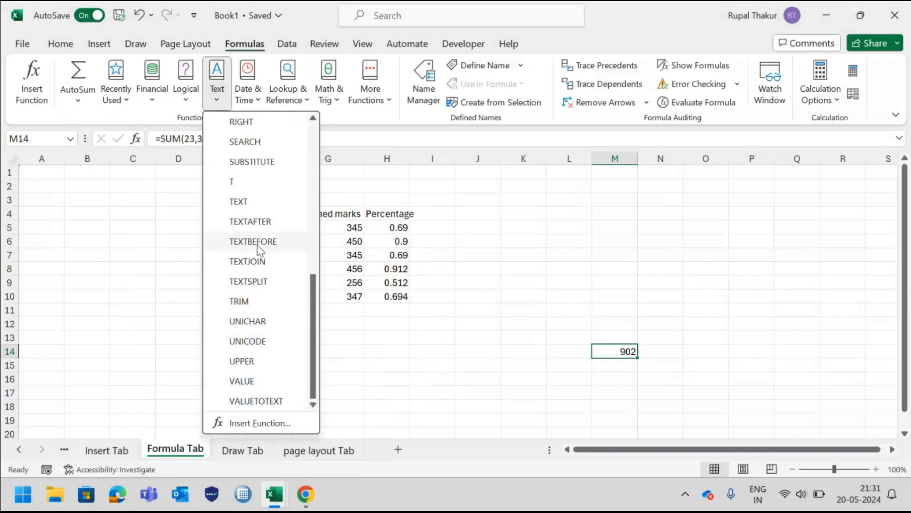
scroll(260, 250, up, 1)
scroll(264, 220, up, 4)
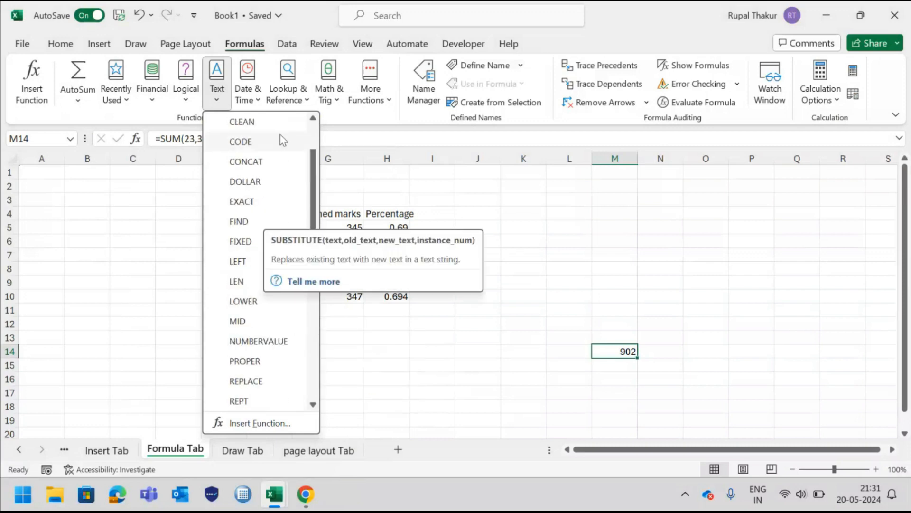
scroll(269, 130, up, 1)
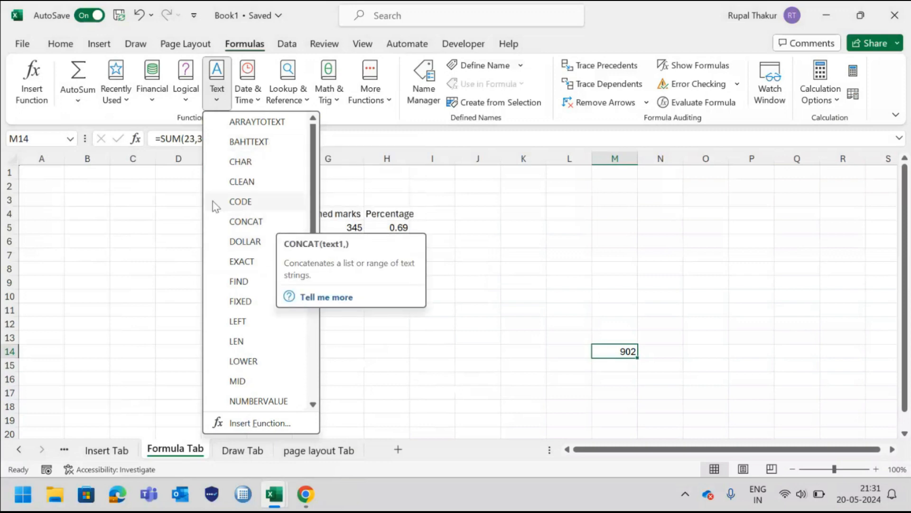
click(170, 237)
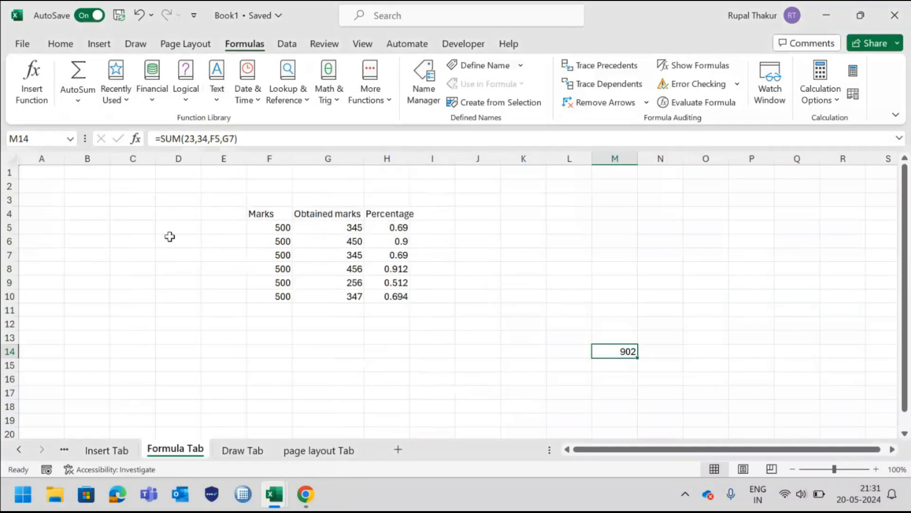
Step: Look through the date and time functions and the lookup and reference functions
click(257, 99)
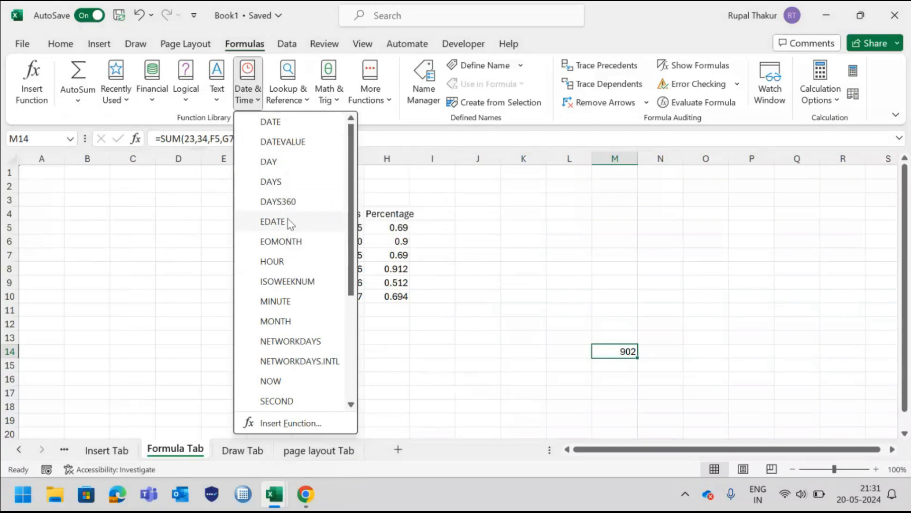
scroll(286, 264, down, 3)
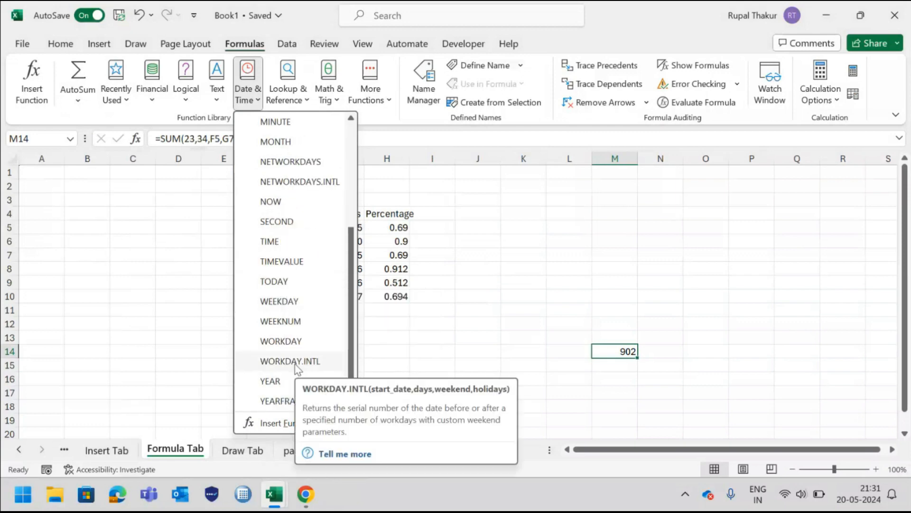
key(Escape)
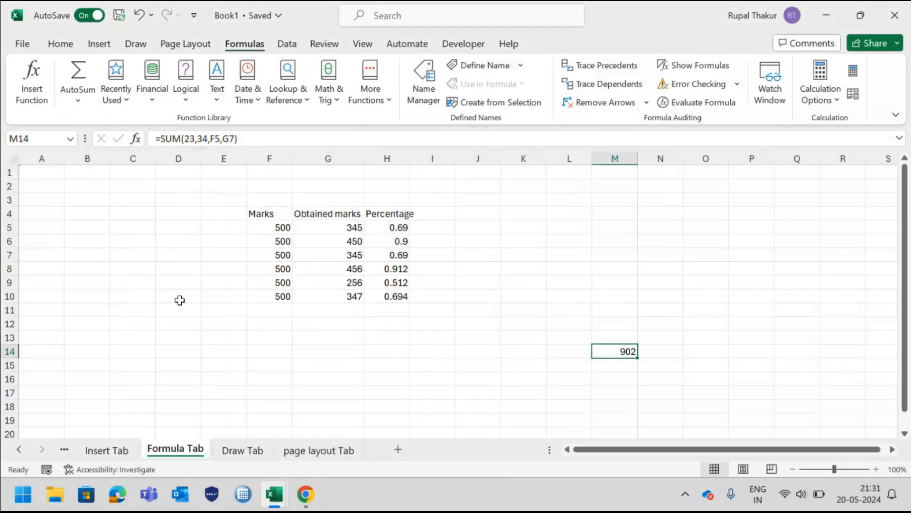
click(306, 92)
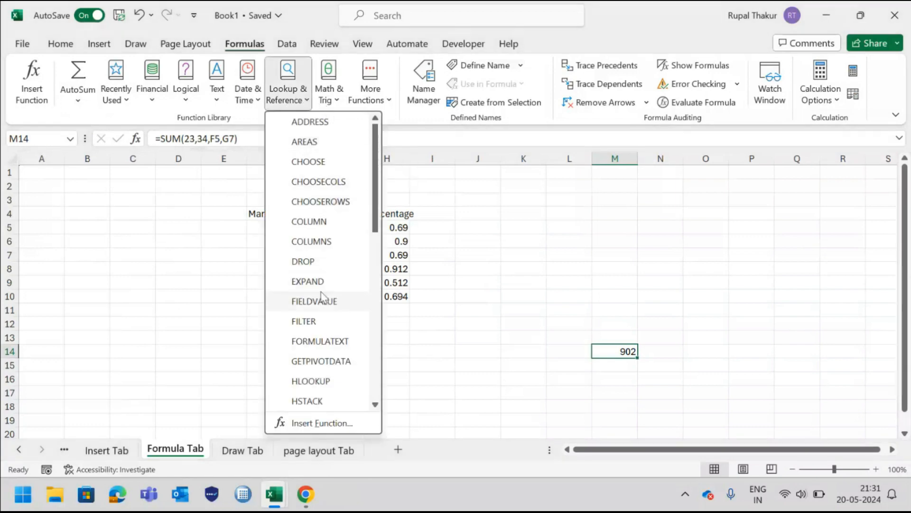
scroll(315, 301, down, 8)
scroll(315, 245, up, 3)
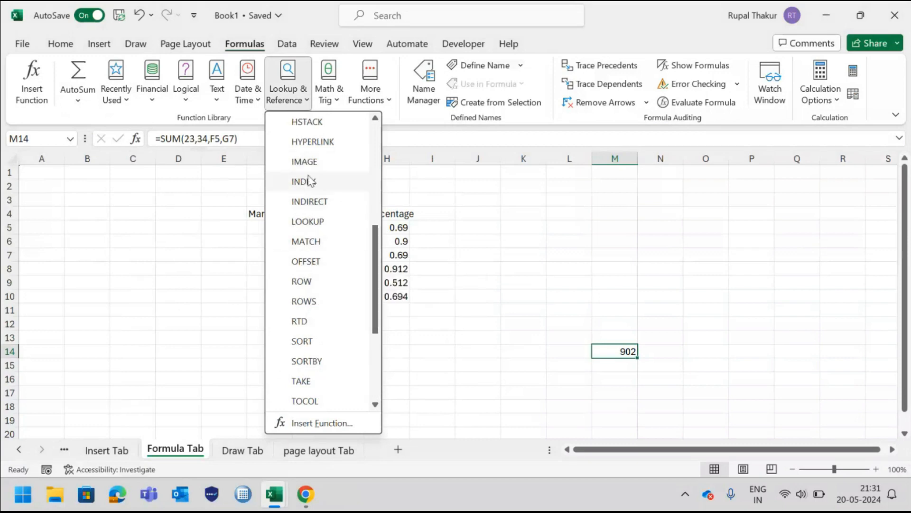
click(239, 321)
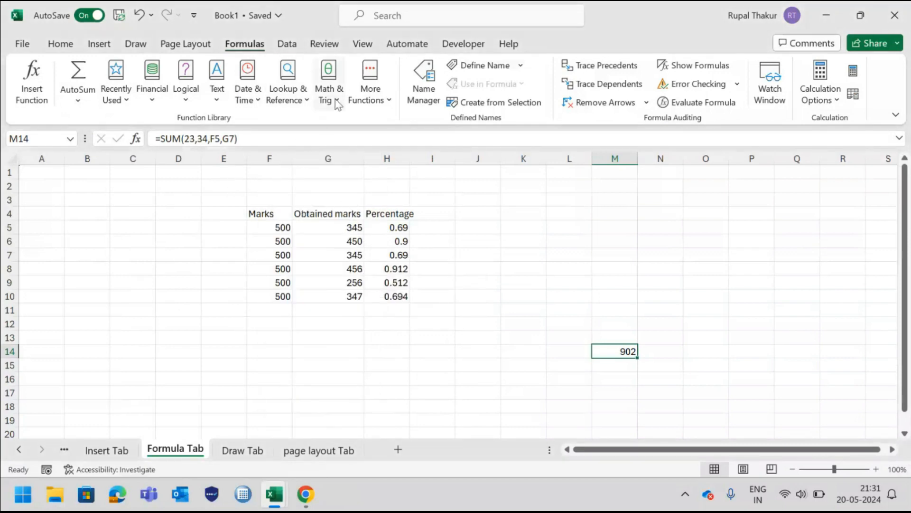
Step: Examine the additional function categories, including the Statistical, Engineering, Compatibility and Web functions
click(389, 100)
mouse_move(433, 128)
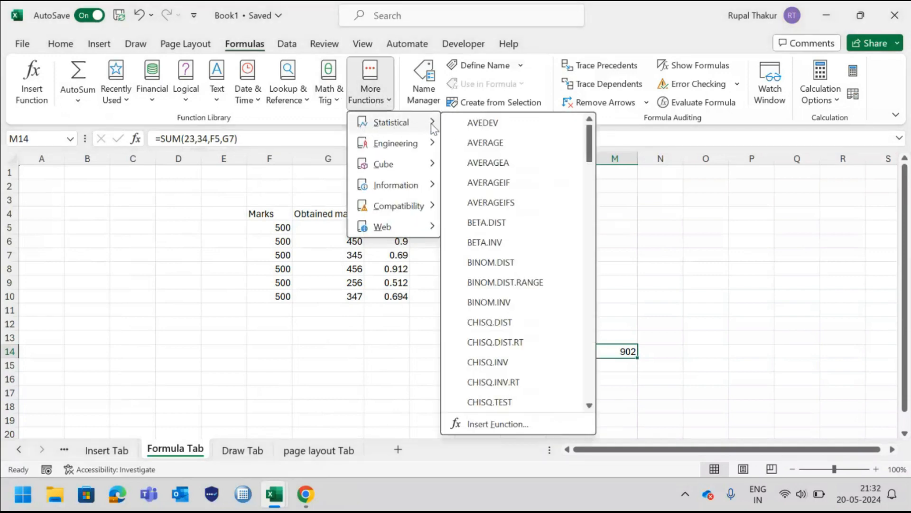
mouse_move(390, 149)
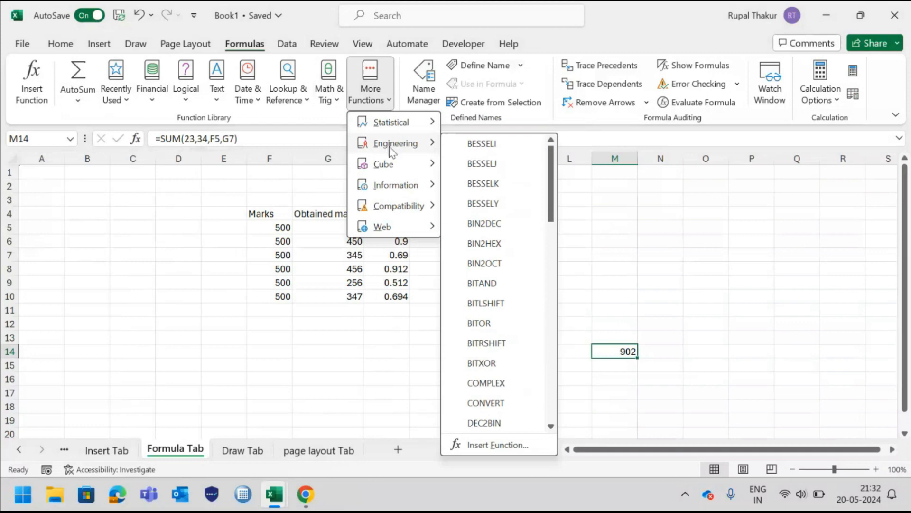
mouse_move(420, 213)
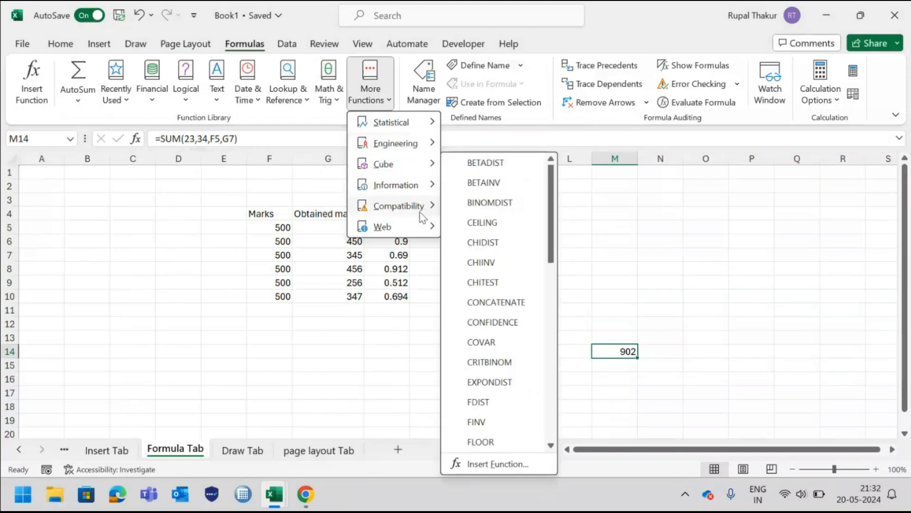
mouse_move(423, 229)
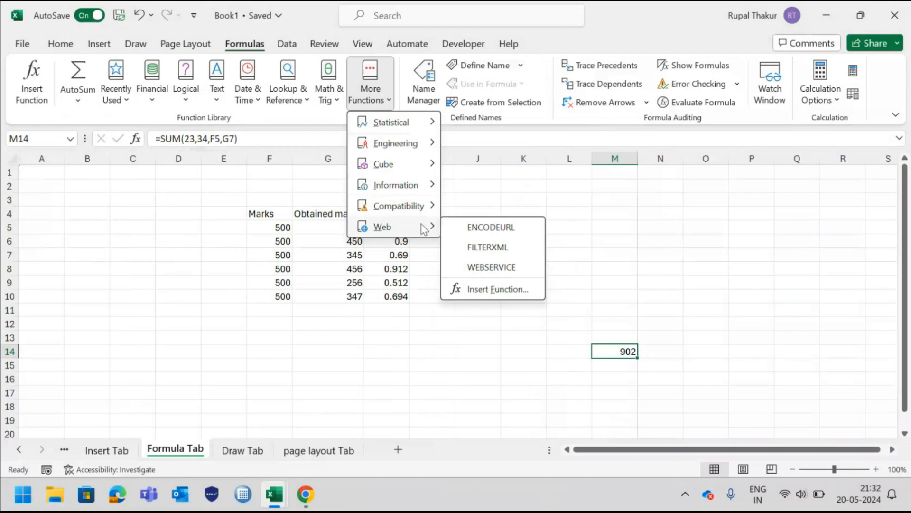
click(462, 394)
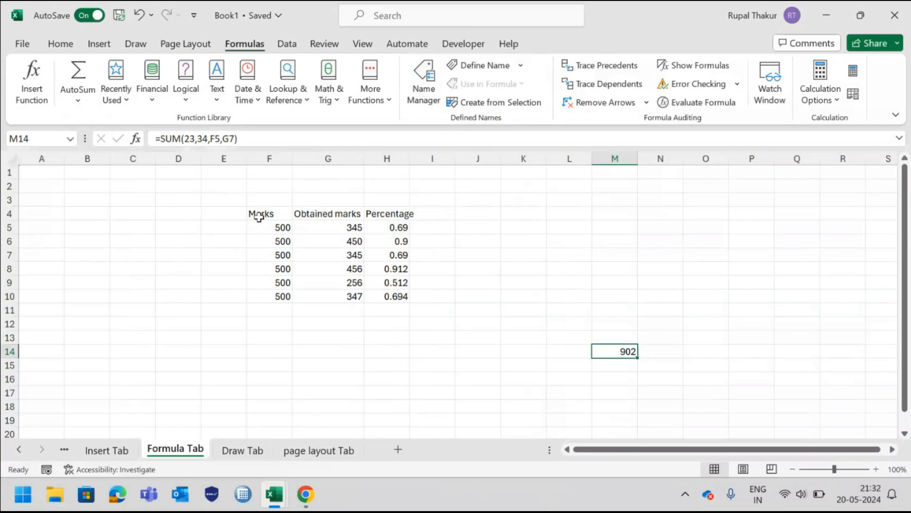
Step: Convert the marks data in F4:H10 into a table with headers
drag(259, 215, 379, 291)
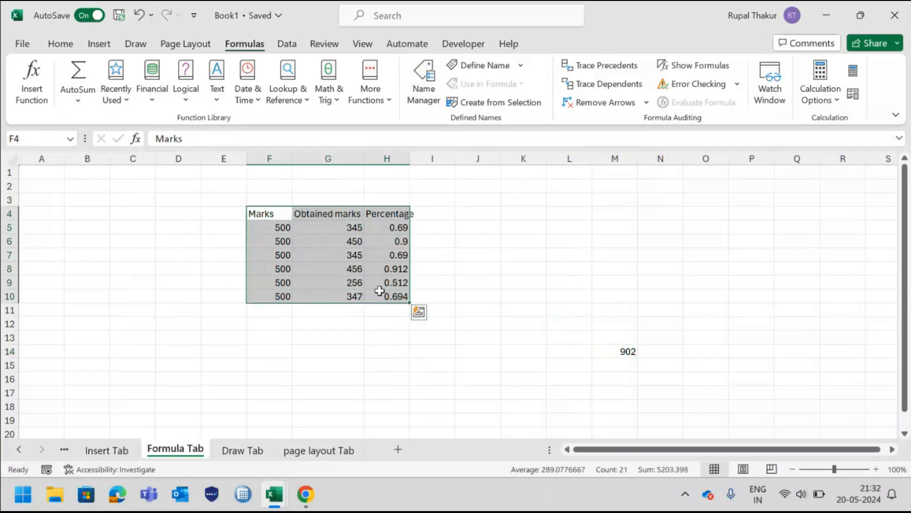
key(ctrl+t)
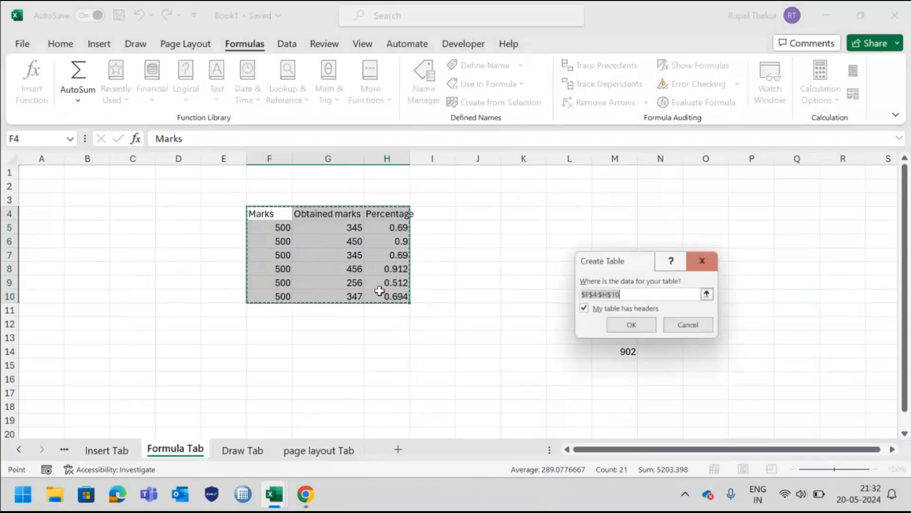
click(634, 329)
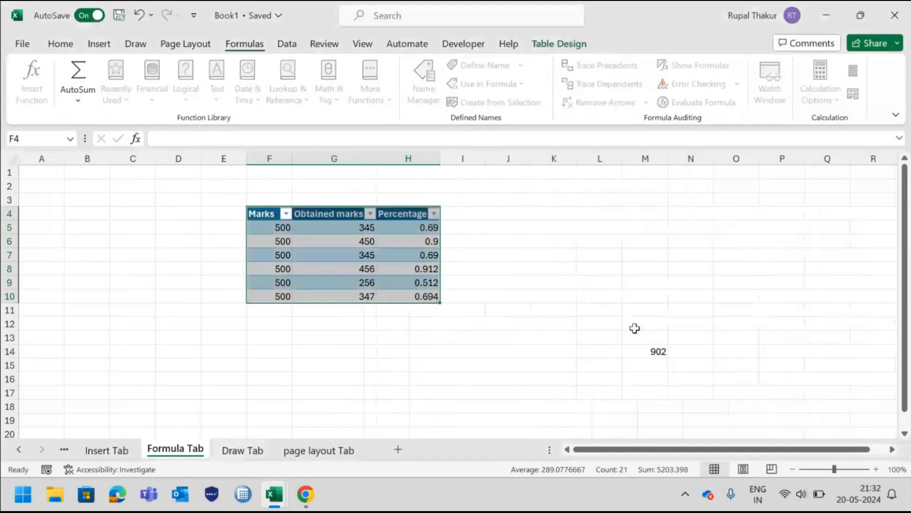
Step: Start a SUM formula in H12 that references the table's whole Percentage column as Table2[Percentage]
click(411, 320)
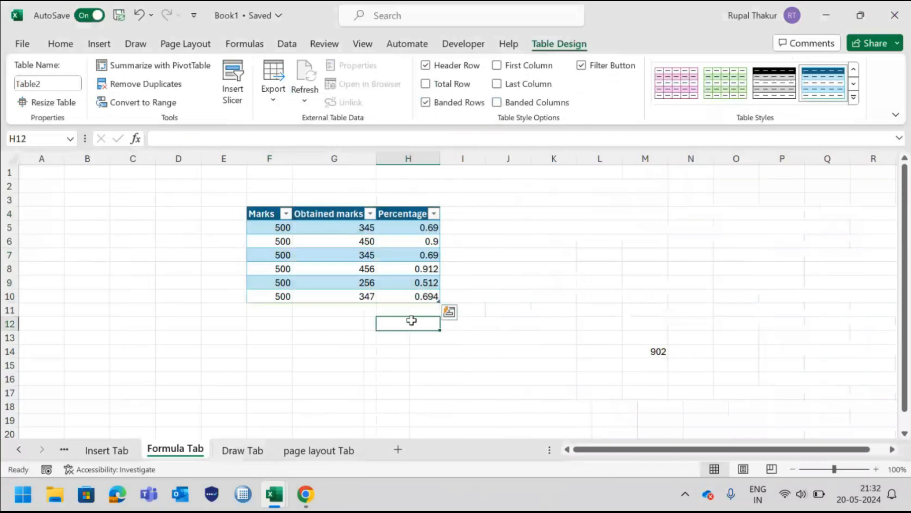
text(=sum)
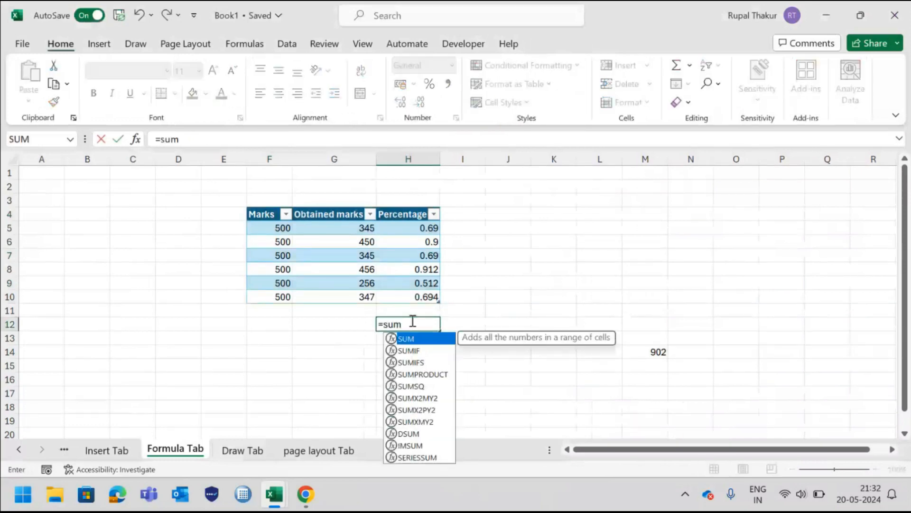
key(Tab)
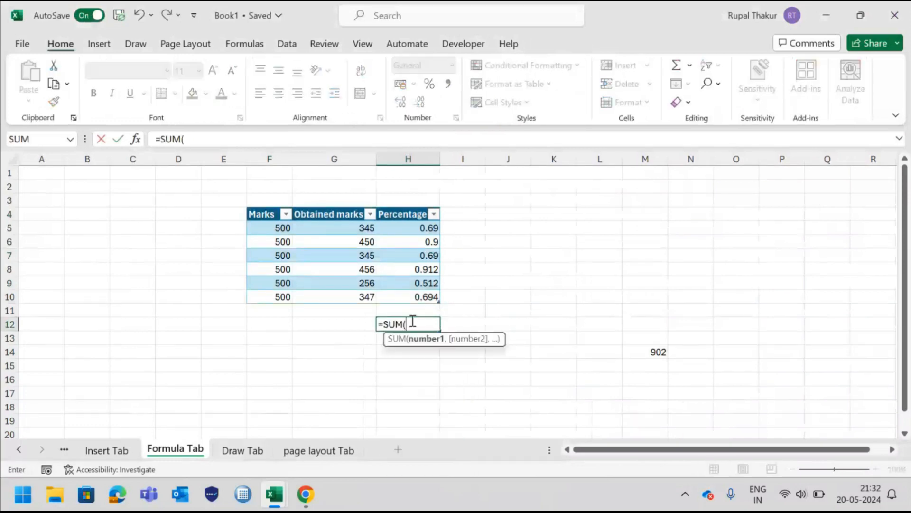
click(400, 229)
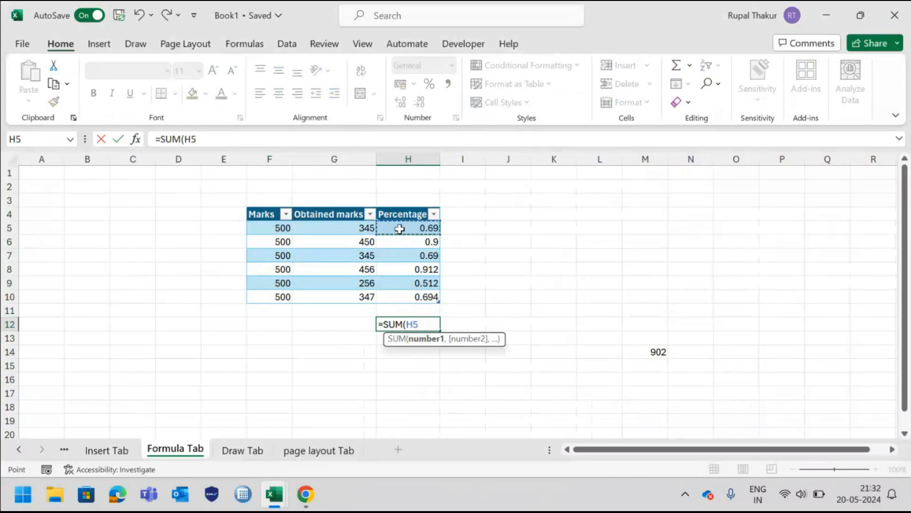
key(BackSpace)
key(BackSpace)
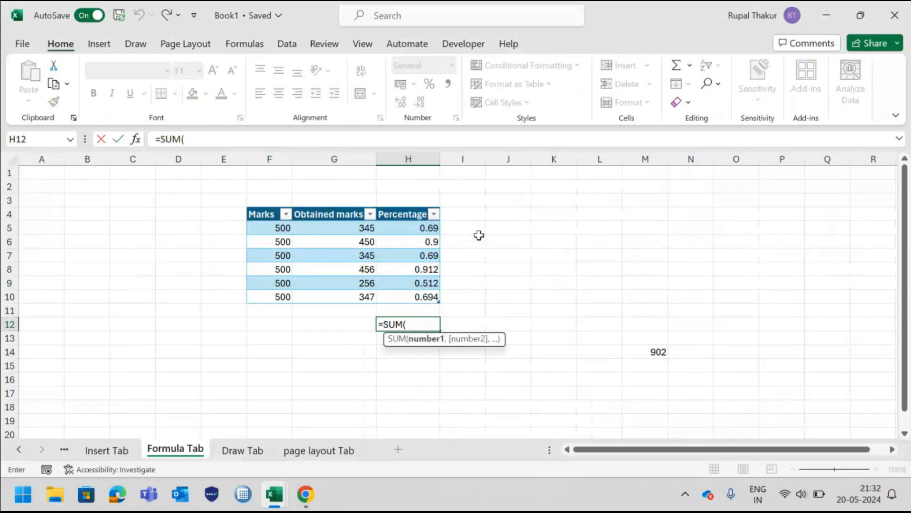
drag(394, 228, 411, 297)
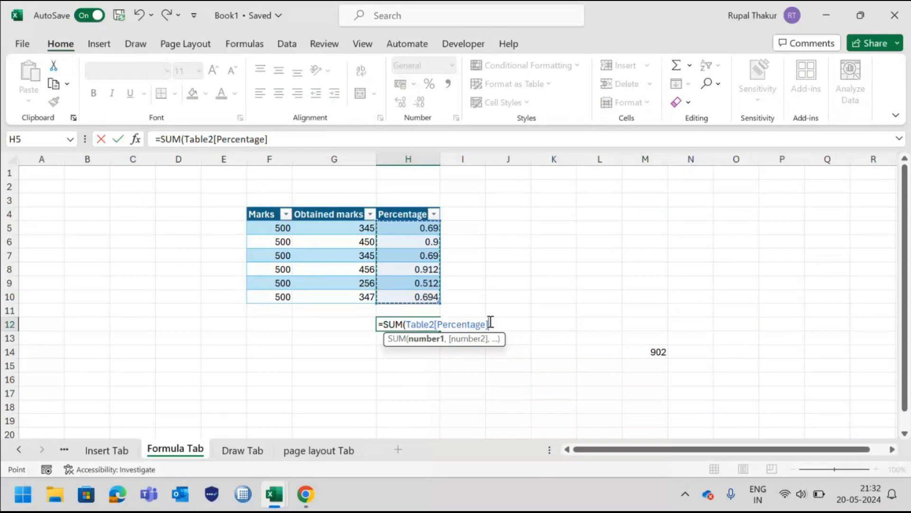
Step: Clear the unfinished SUM formula from cell H12 and leave the cell empty
key(BackSpace)
key(BackSpace)
key(BackSpace)
key(BackSpace)
key(BackSpace)
key(BackSpace)
key(BackSpace)
key(BackSpace)
key(BackSpace)
key(BackSpace)
key(BackSpace)
key(BackSpace)
key(BackSpace)
key(BackSpace)
key(BackSpace)
key(BackSpace)
key(BackSpace)
key(BackSpace)
key(BackSpace)
key(BackSpace)
key(BackSpace)
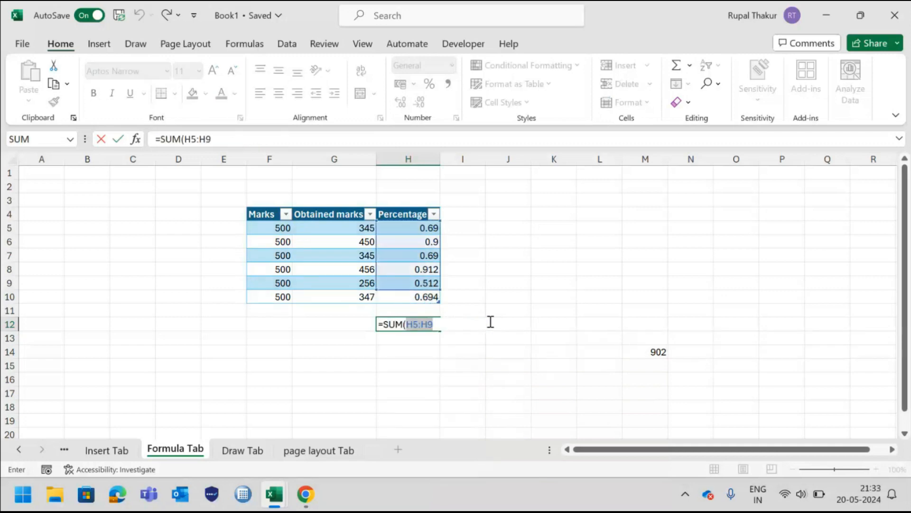
click(532, 249)
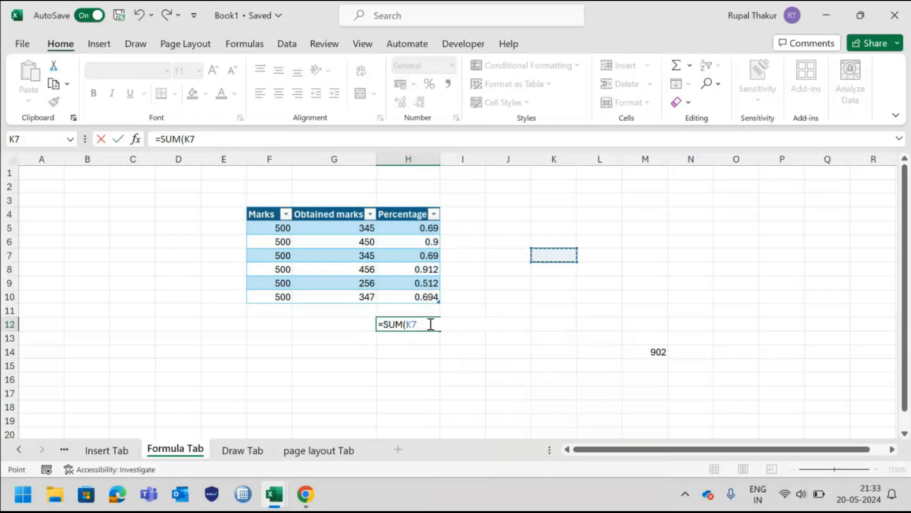
key(BackSpace)
key(BackSpace)
key(BackSpace)
key(BackSpace)
key(BackSpace)
key(BackSpace)
key(BackSpace)
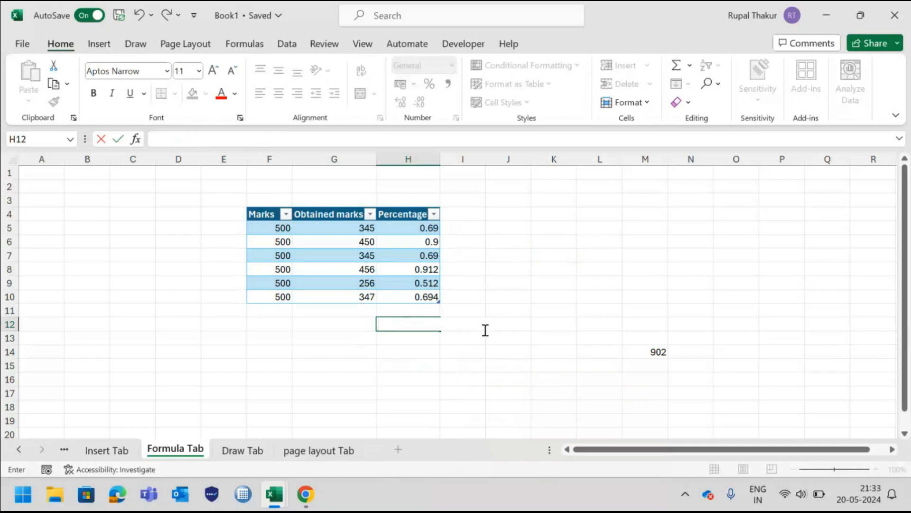
click(461, 354)
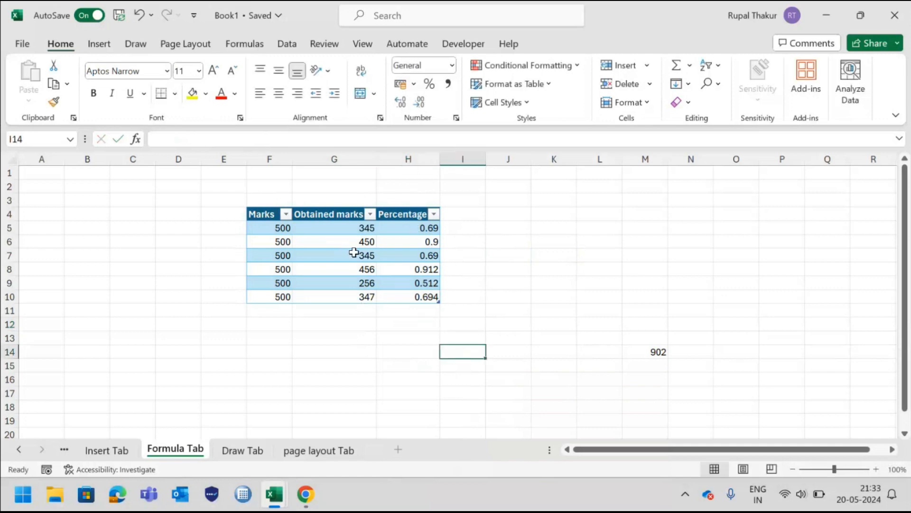
Step: Try to define a workbook-scope name for cell I14 with the name left blank, and close the New Name dialog
click(245, 43)
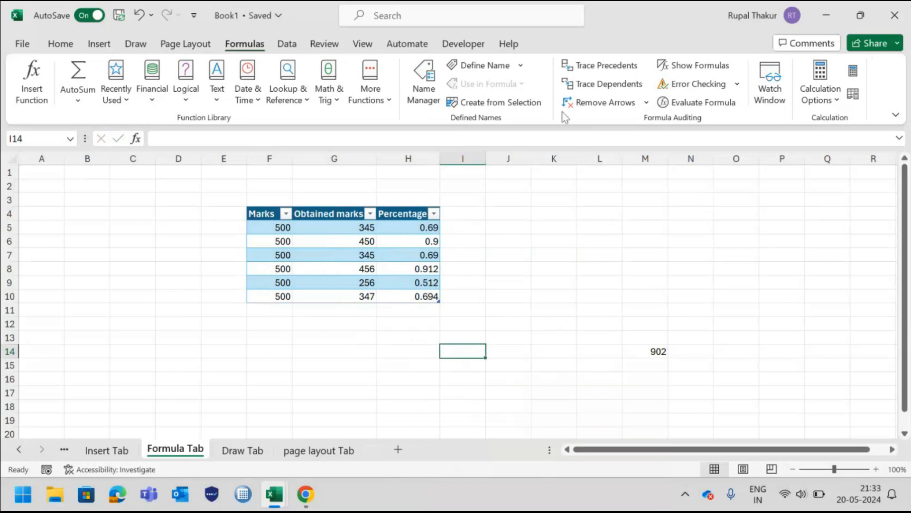
click(521, 65)
click(500, 85)
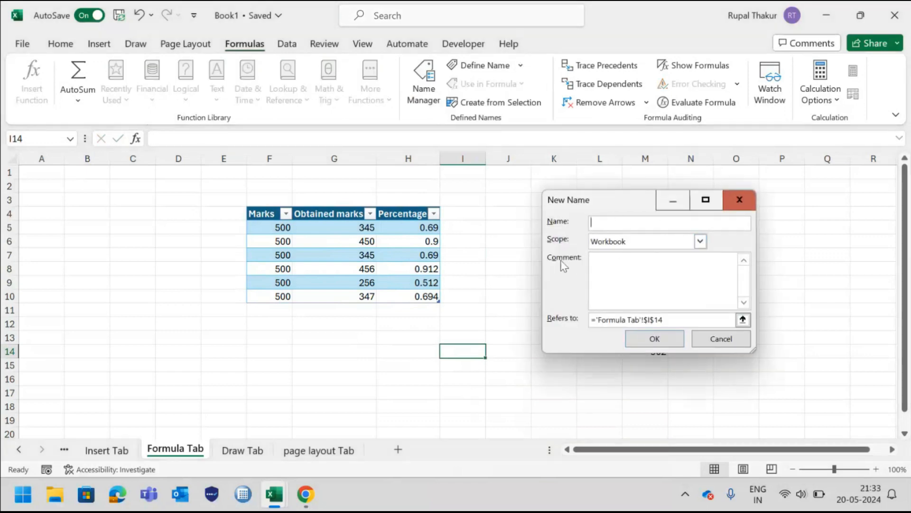
click(662, 339)
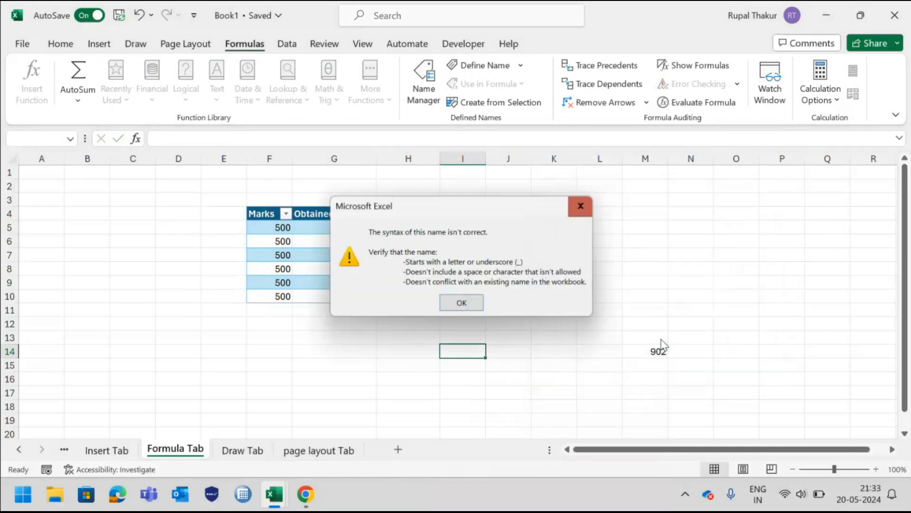
click(585, 208)
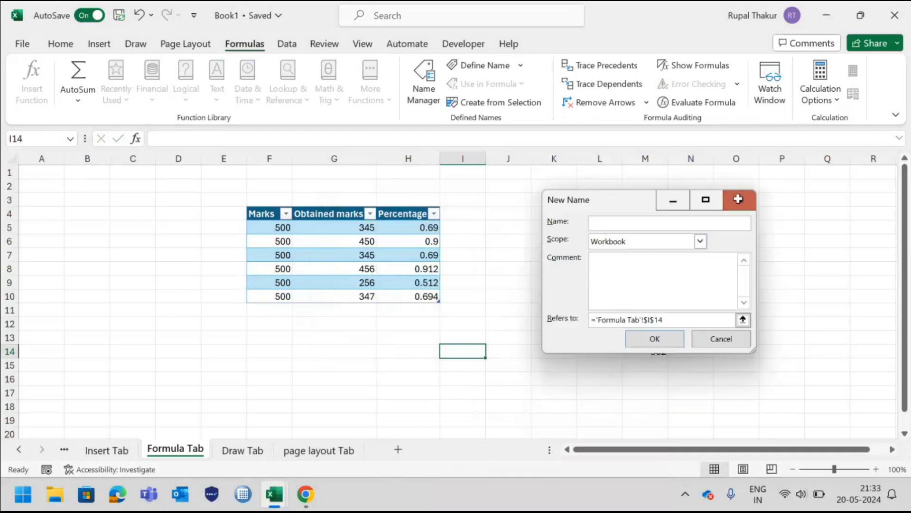
click(739, 201)
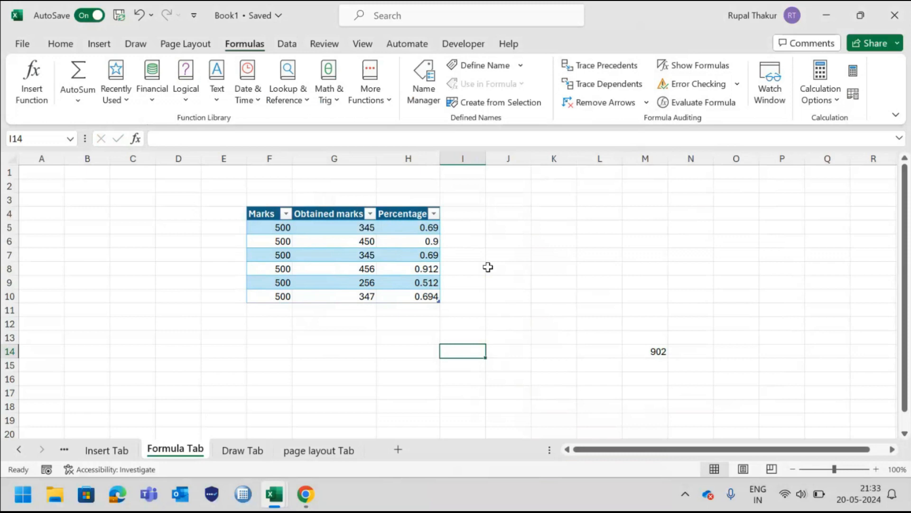
Step: Inspect the formula behind the first Percentage value in H5 and leave it as it is
click(415, 229)
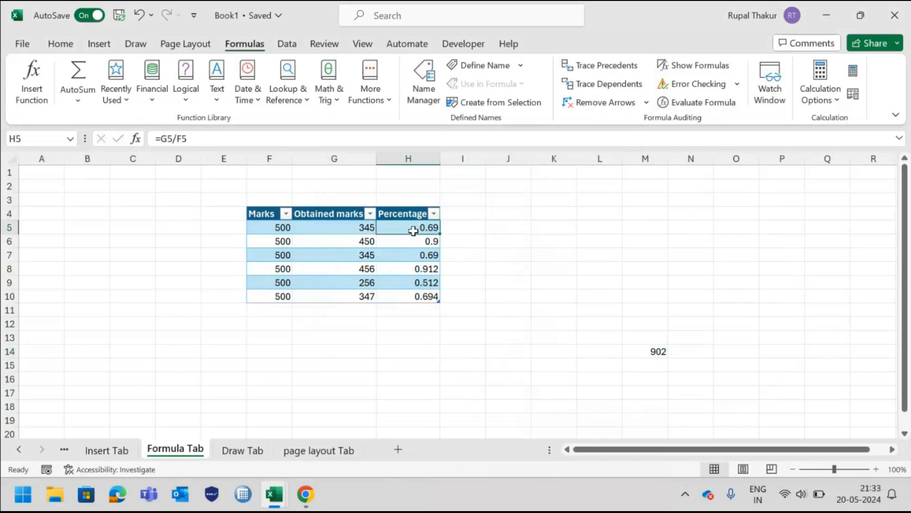
double_click(415, 228)
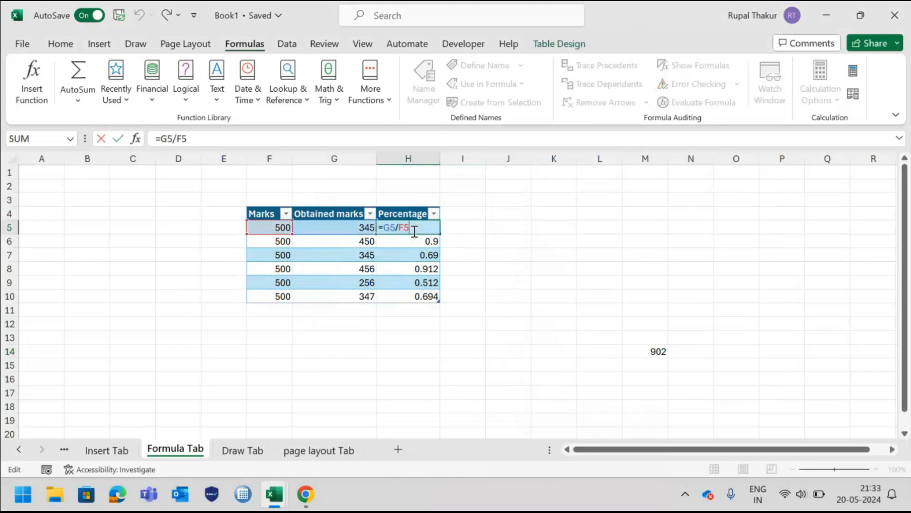
click(485, 268)
click(507, 352)
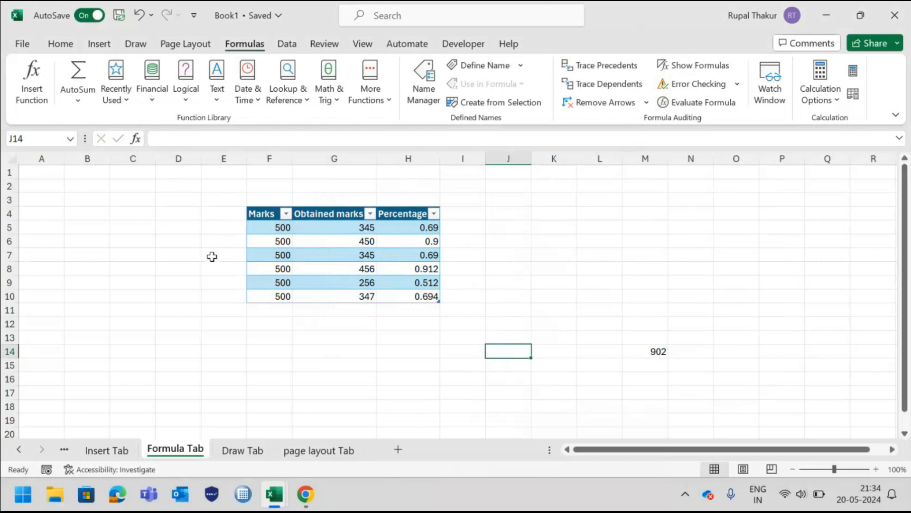
Step: Try to trace the precedents of the first obtained marks value in G5
click(686, 258)
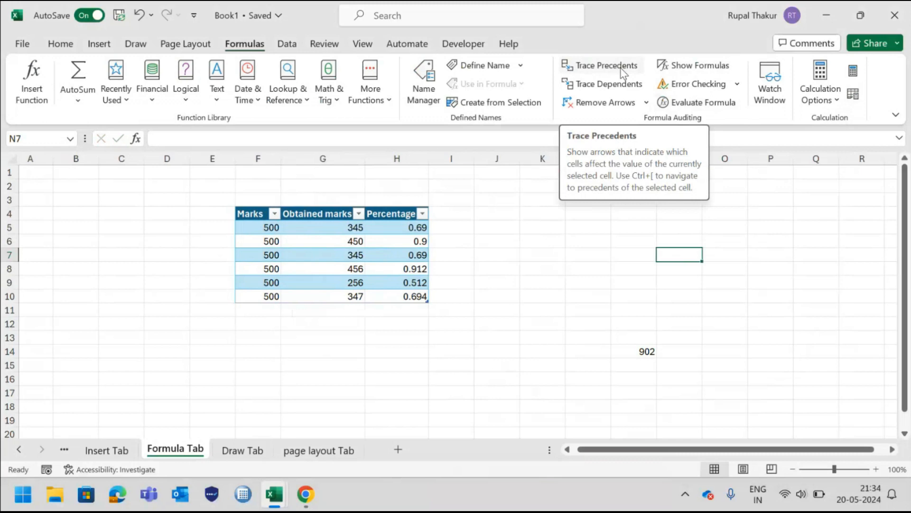
click(553, 251)
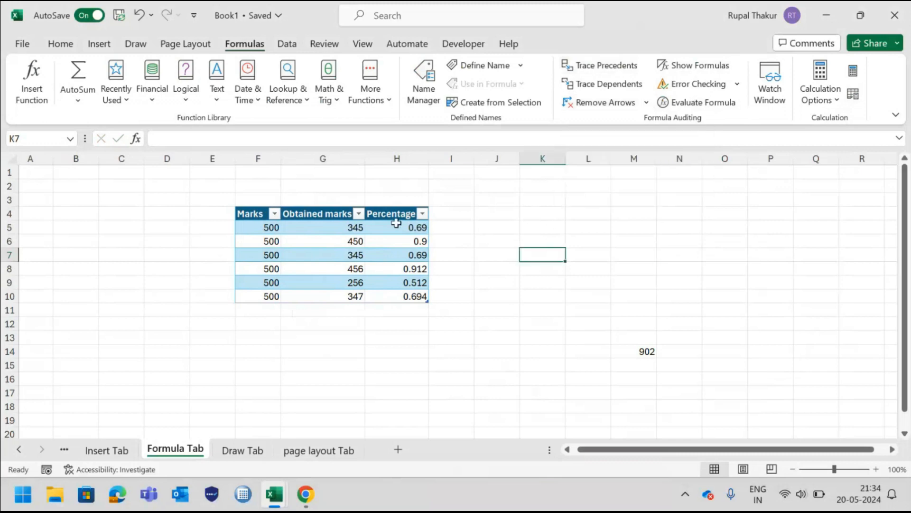
click(327, 229)
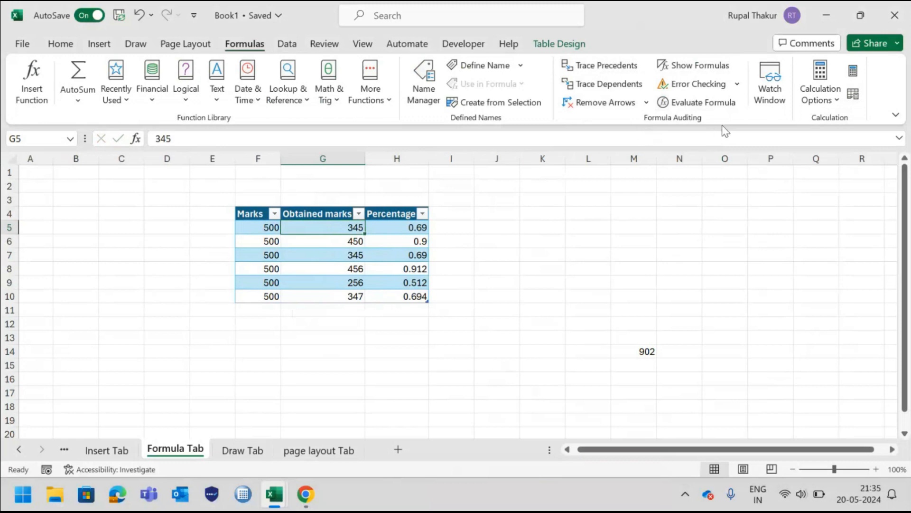
click(599, 71)
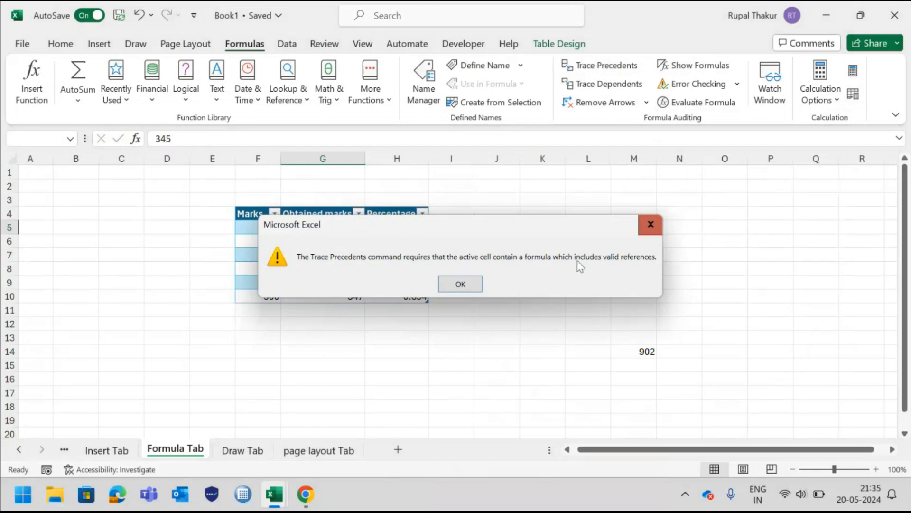
click(472, 285)
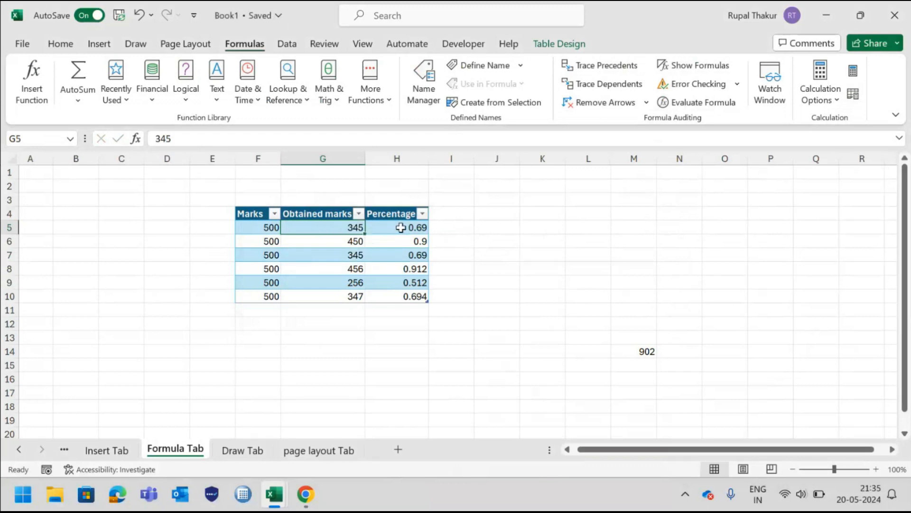
click(515, 238)
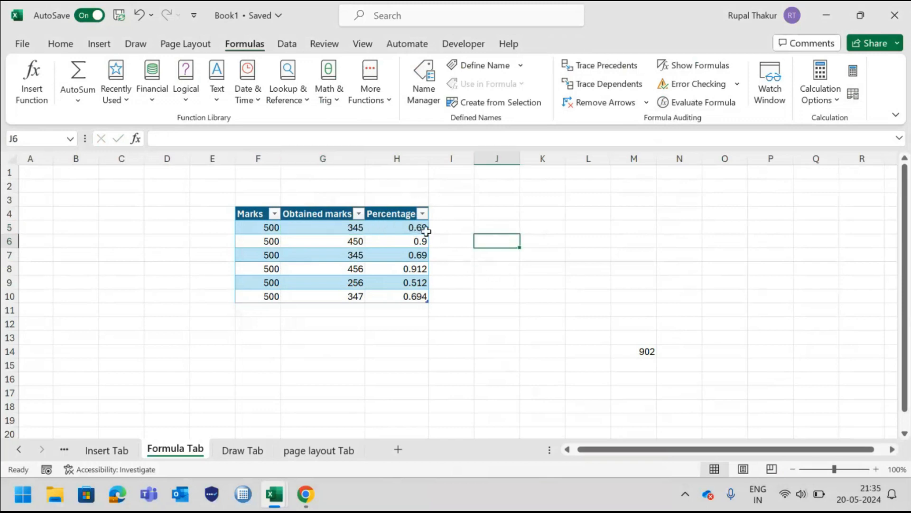
Step: Trace the precedents of the percentage formula in H5 and remove the tracer arrows
click(412, 228)
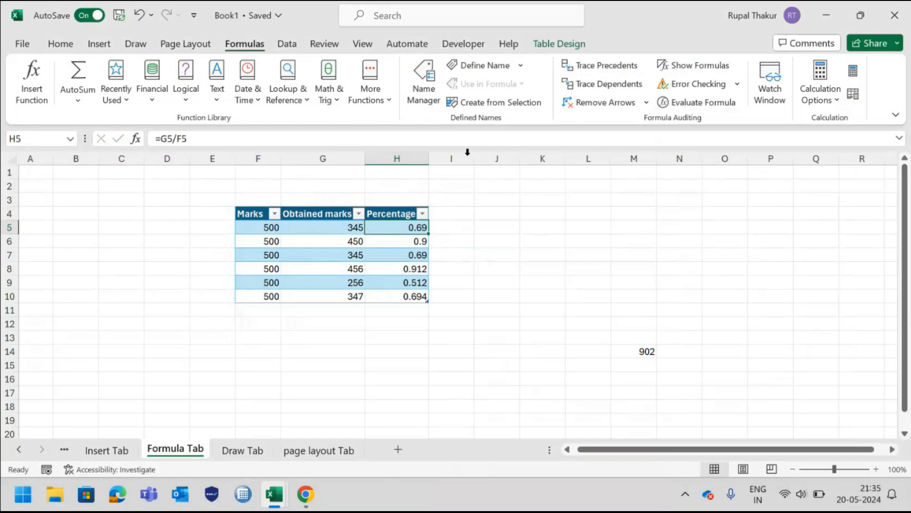
click(605, 66)
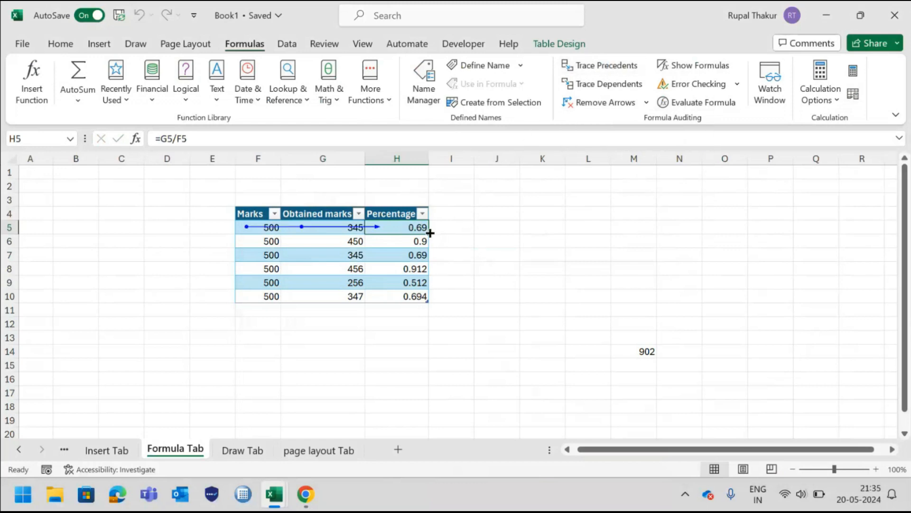
drag(429, 233, 428, 233)
click(531, 309)
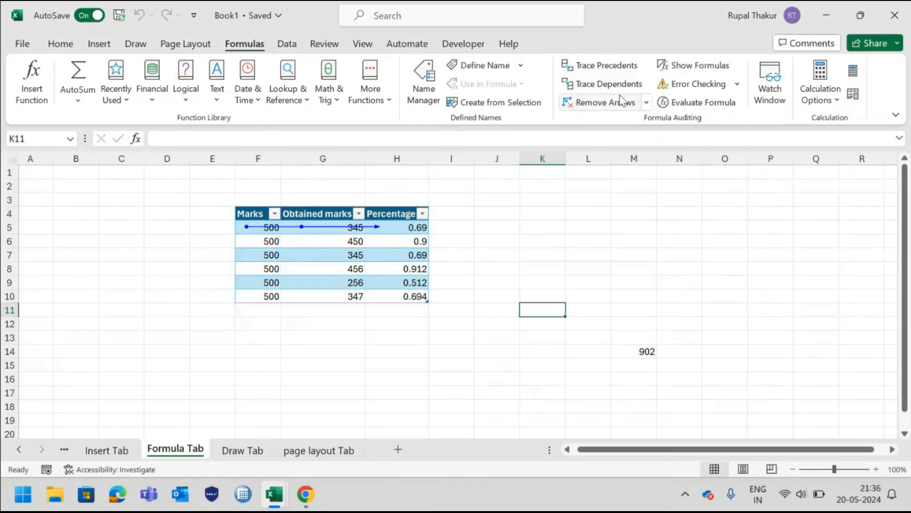
click(591, 104)
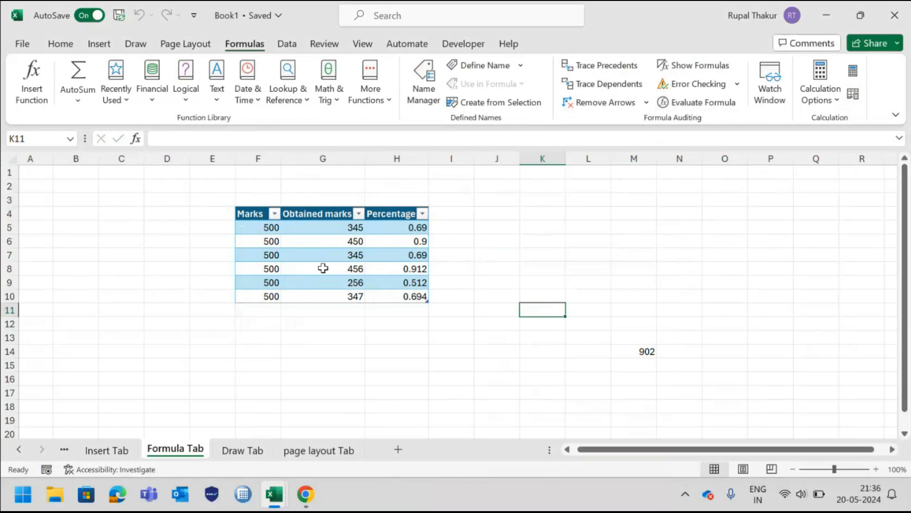
Step: Trace the dependents of the marks value in F7 and of the obtained marks value in G8
click(257, 257)
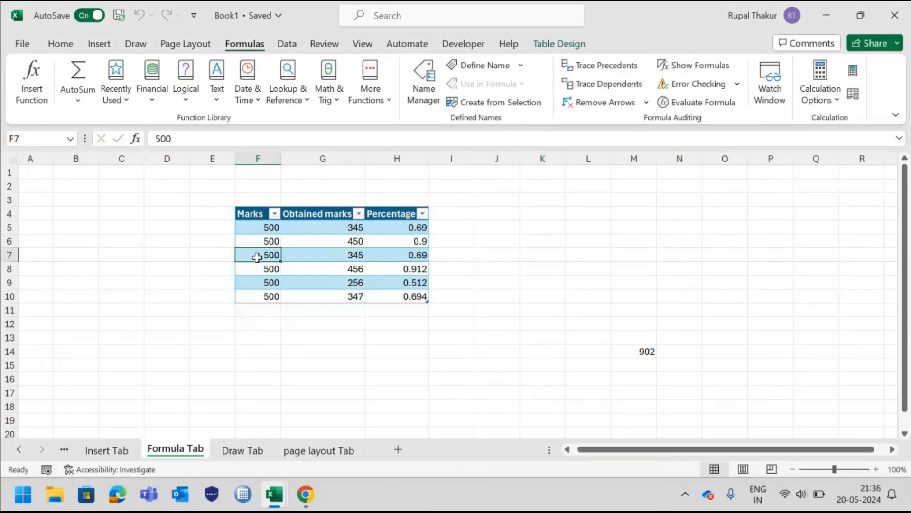
click(609, 89)
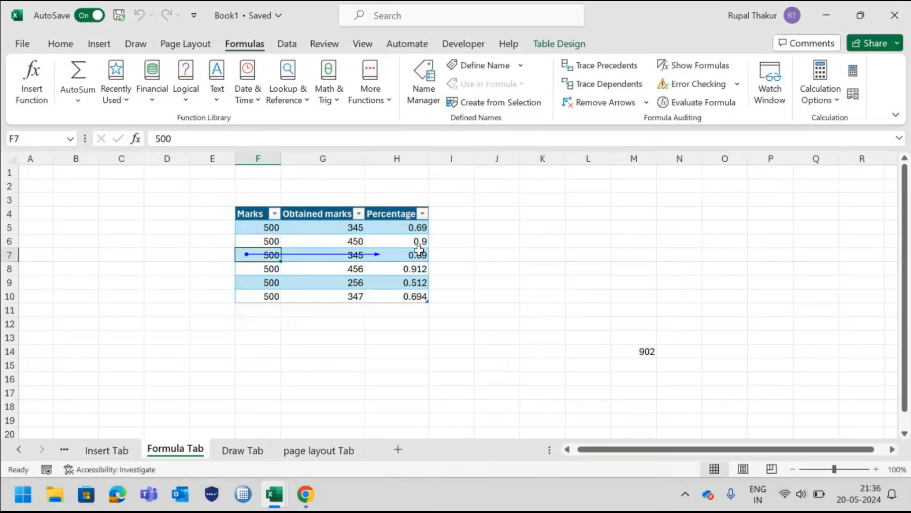
click(329, 265)
click(607, 86)
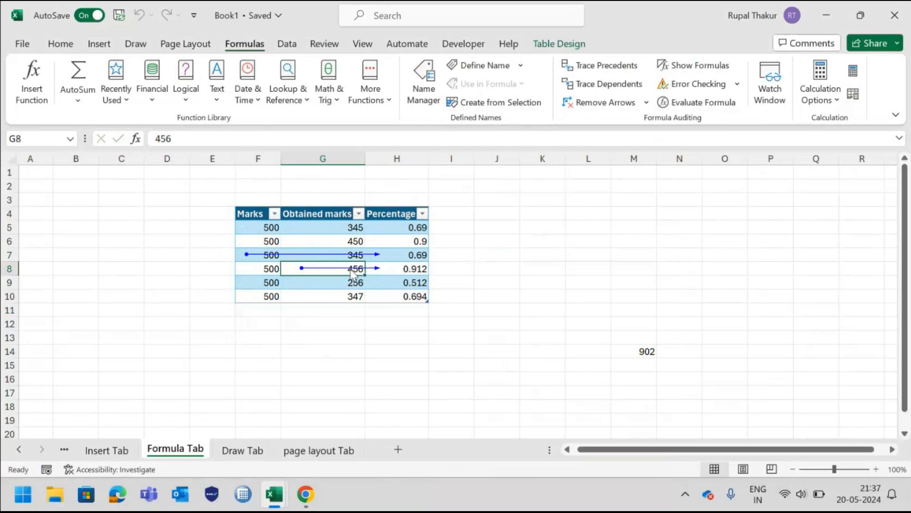
Step: Remove only the dependent arrows of cell G8 with the Remove Dependent Arrows option
click(647, 103)
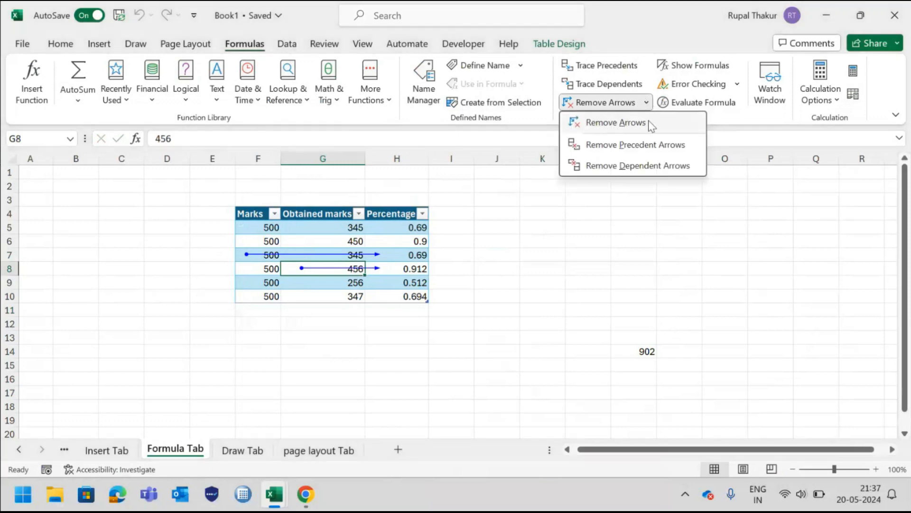
click(615, 254)
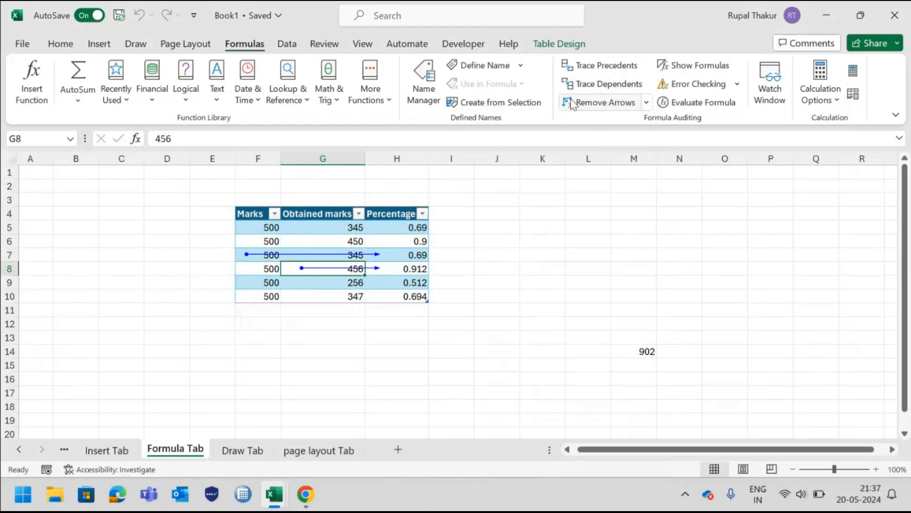
click(647, 103)
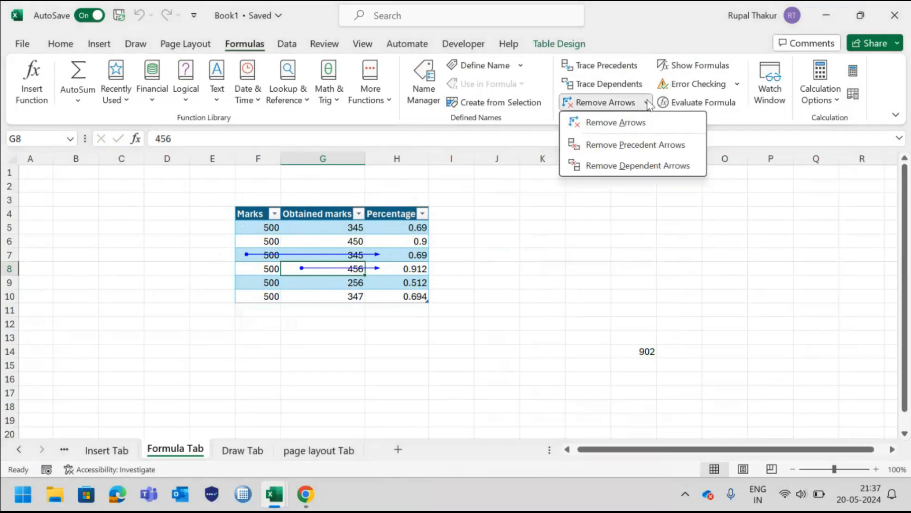
click(638, 167)
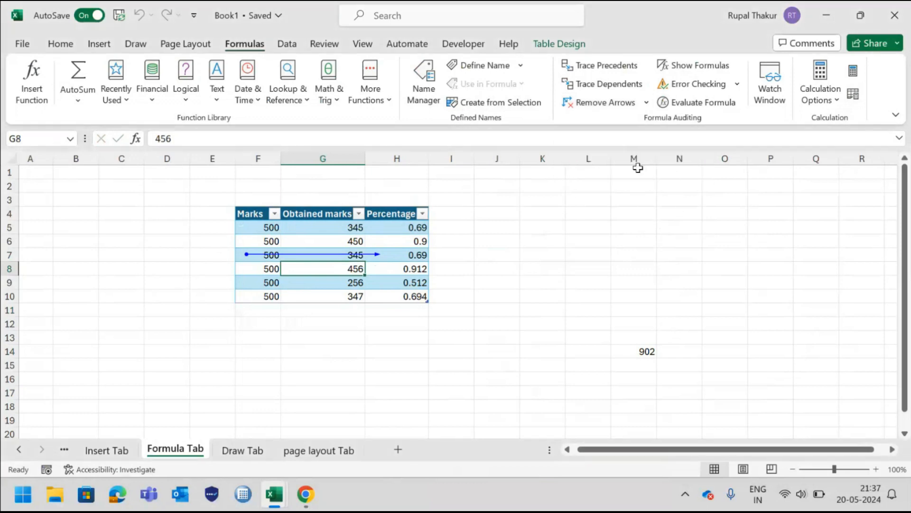
Step: Remove all remaining tracer arrows from the marks table
click(555, 279)
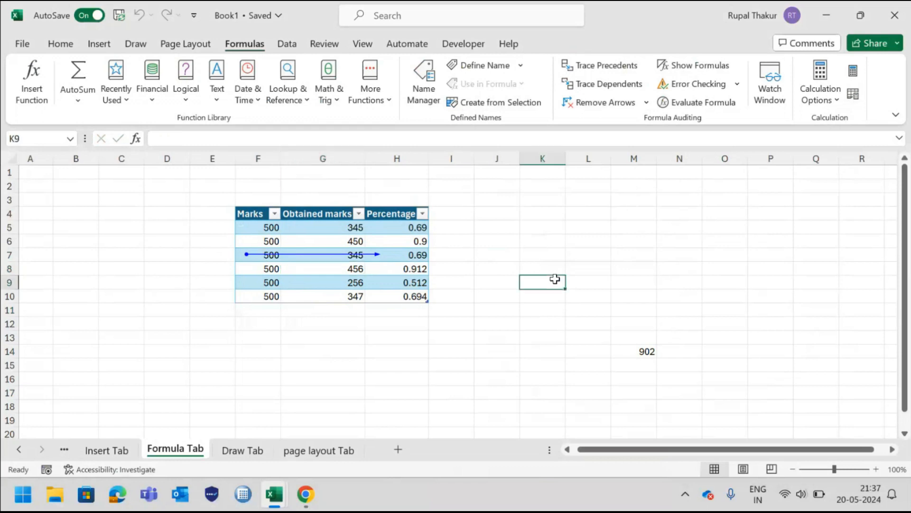
click(422, 267)
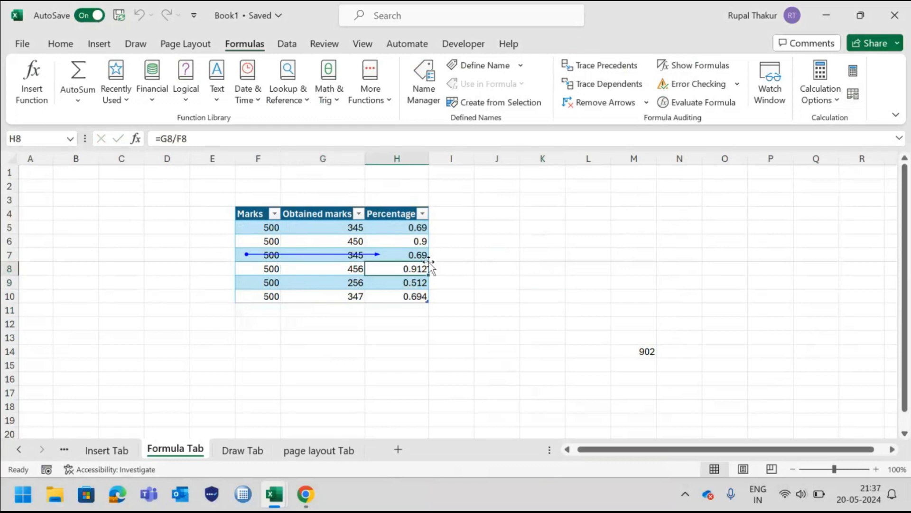
click(601, 103)
click(537, 278)
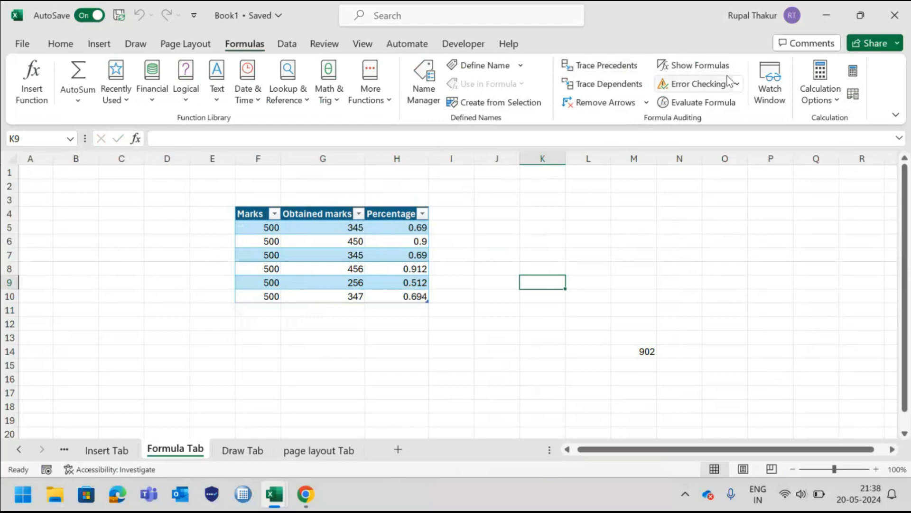
Step: Show the sheet's formulas, examine those in the Percentage column and cell M14, and switch back to displaying results
click(707, 71)
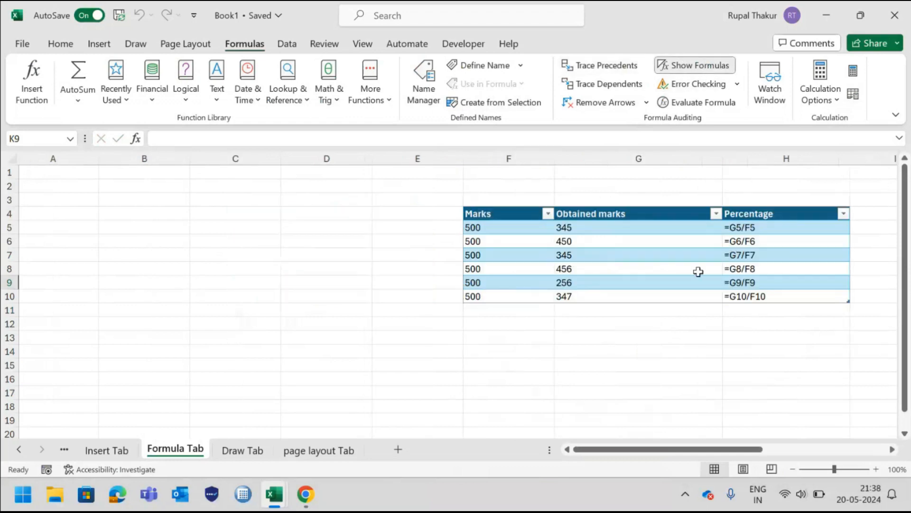
scroll(692, 273, right, 3)
scroll(692, 272, right, 3)
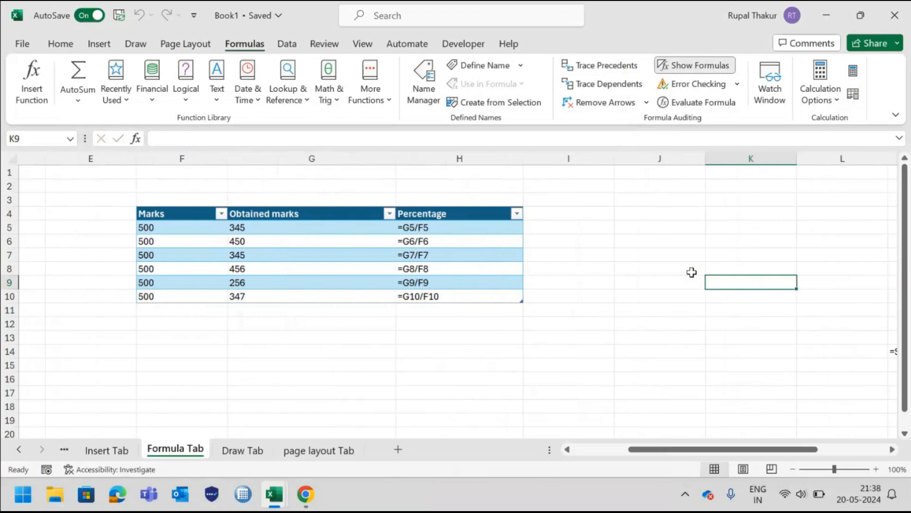
scroll(692, 272, right, 2)
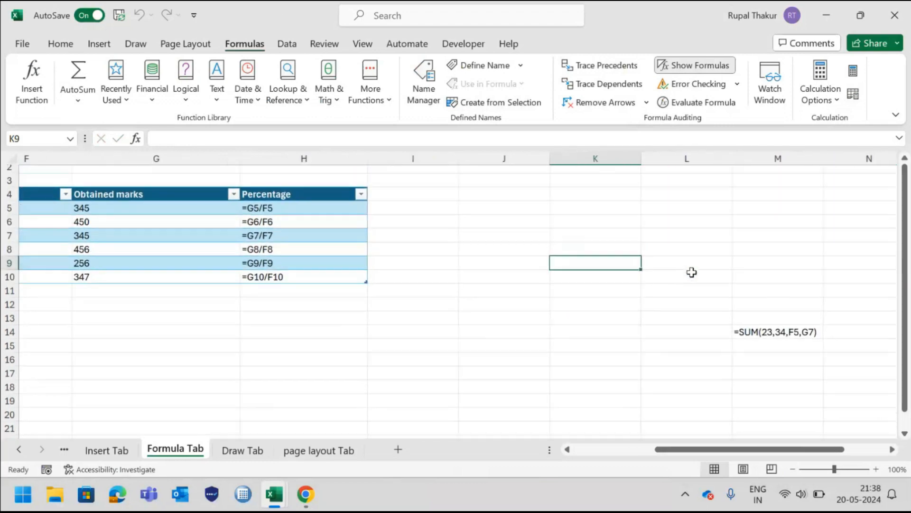
scroll(692, 272, left, 4)
scroll(691, 272, down, 1)
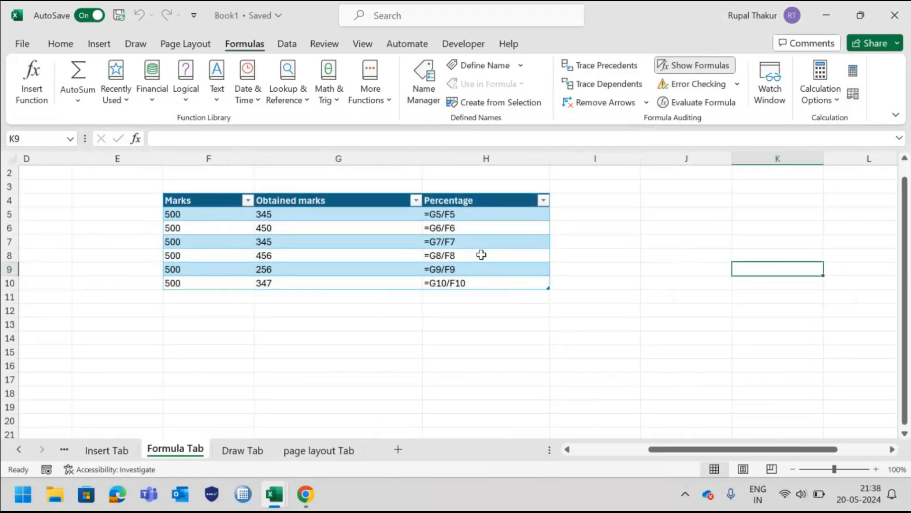
scroll(480, 254, right, 3)
scroll(481, 255, up, 1)
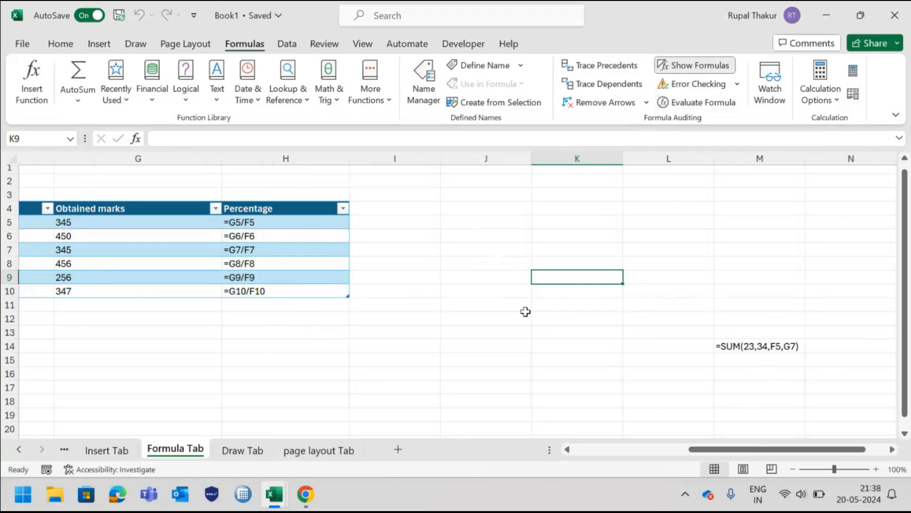
click(694, 69)
scroll(350, 338, left, 1)
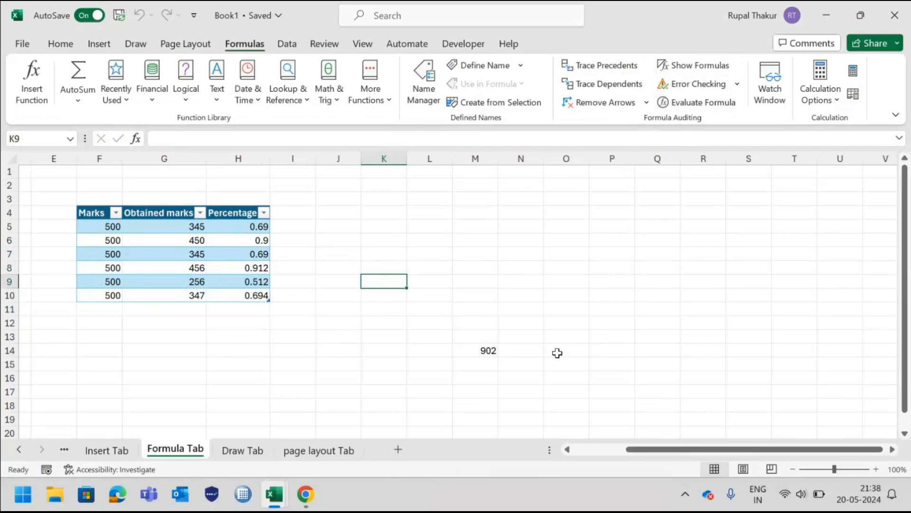
Step: Run Error Checking on the Formula Tab sheet and dismiss its completion message
scroll(499, 336, right, 2)
scroll(499, 335, left, 2)
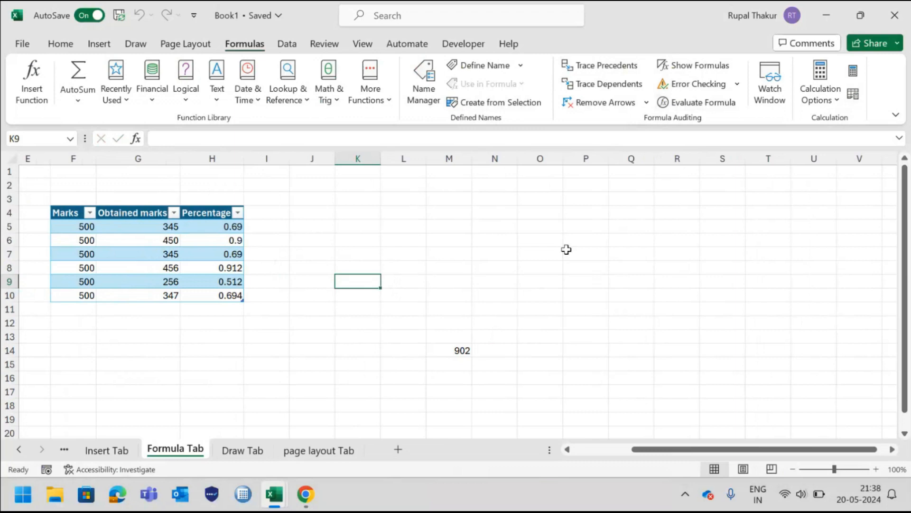
click(718, 92)
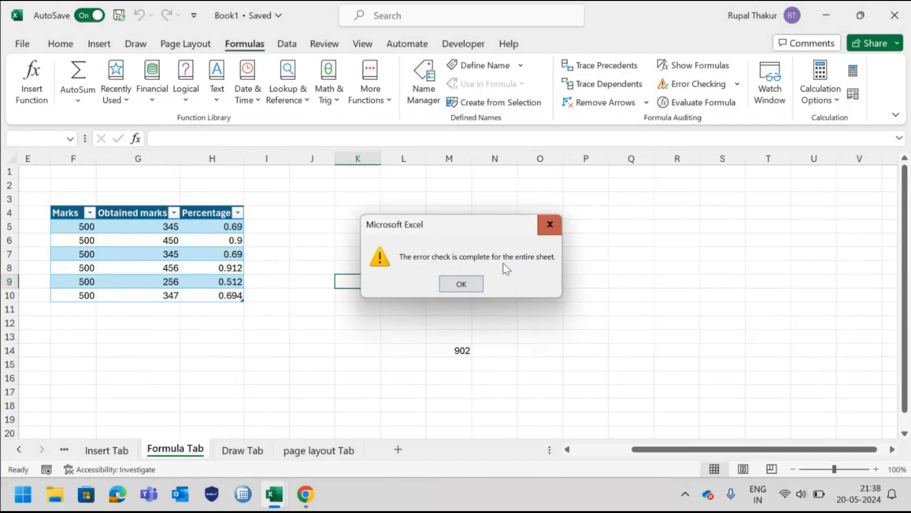
click(459, 286)
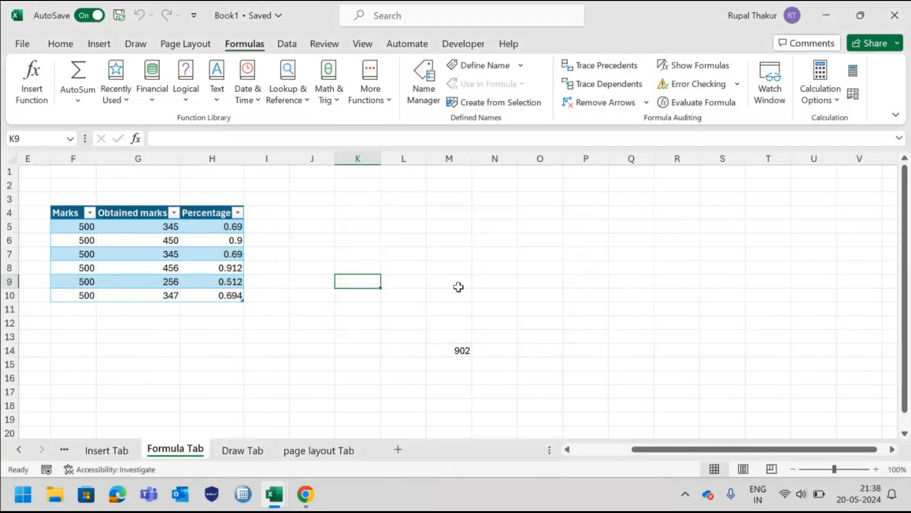
scroll(459, 287, left, 3)
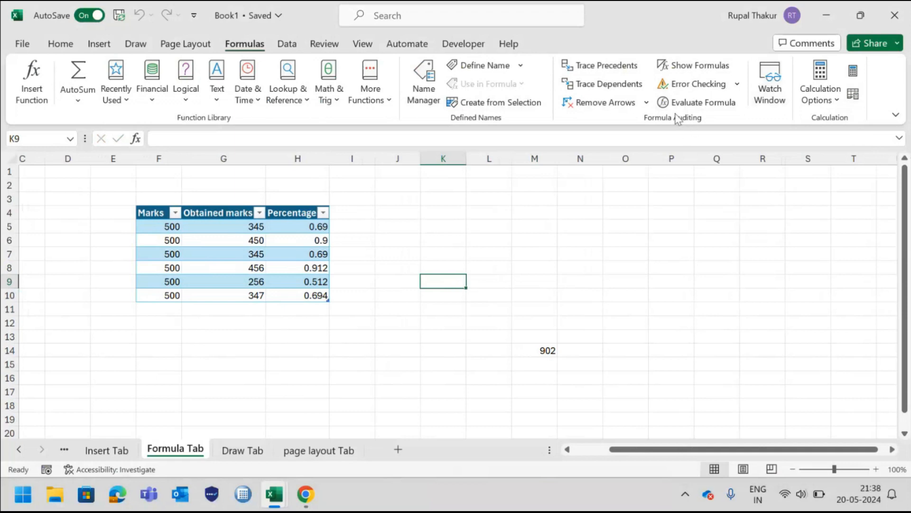
click(713, 105)
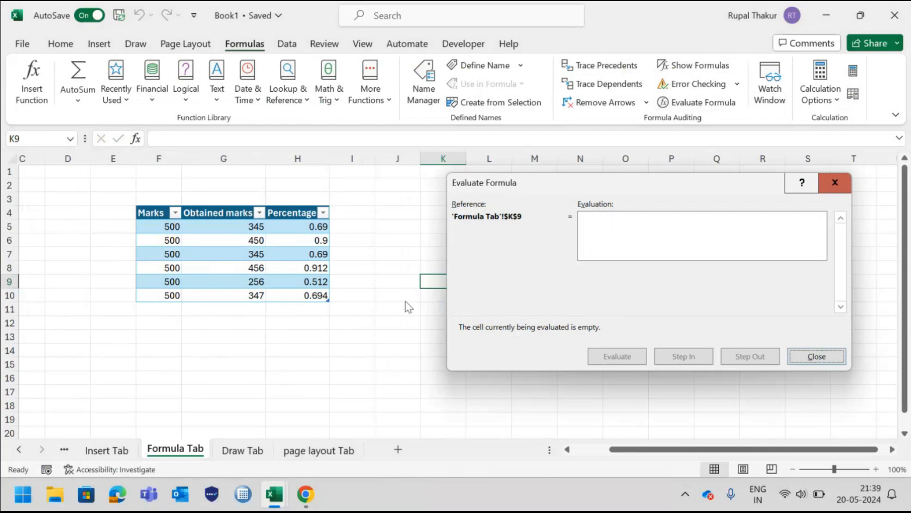
click(825, 363)
Step: Evaluate the SUM formula in cell M14 with Evaluate Formula and close the dialog
click(529, 351)
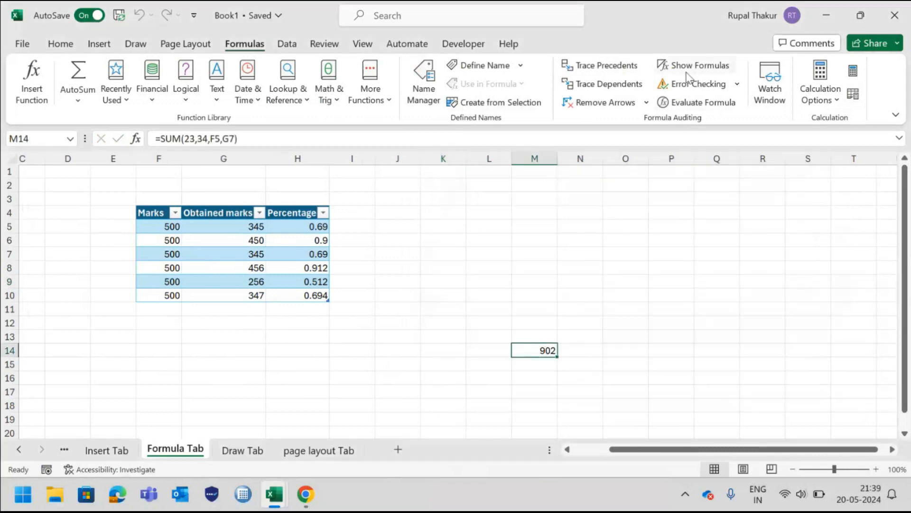
click(685, 103)
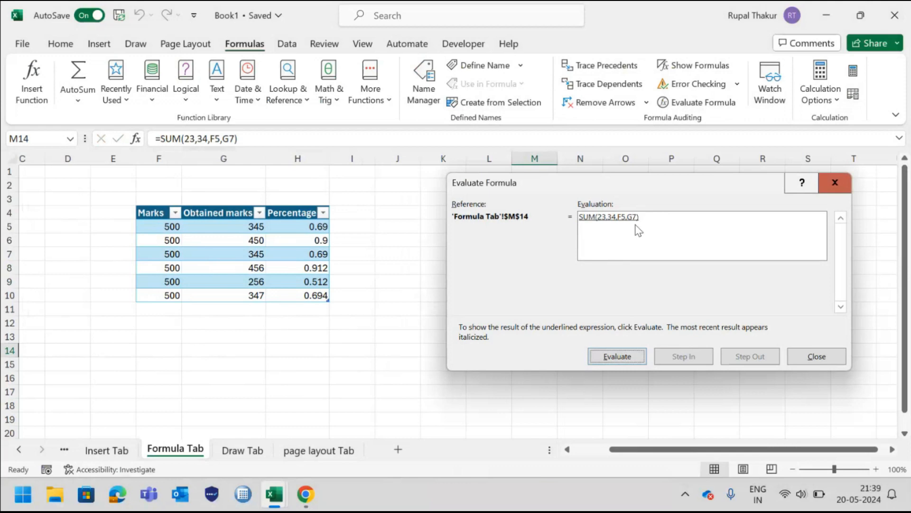
click(616, 356)
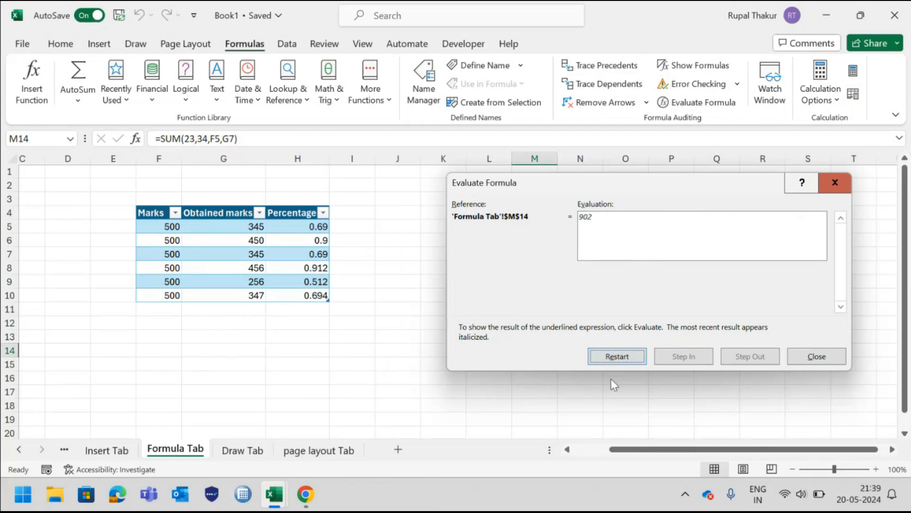
click(814, 358)
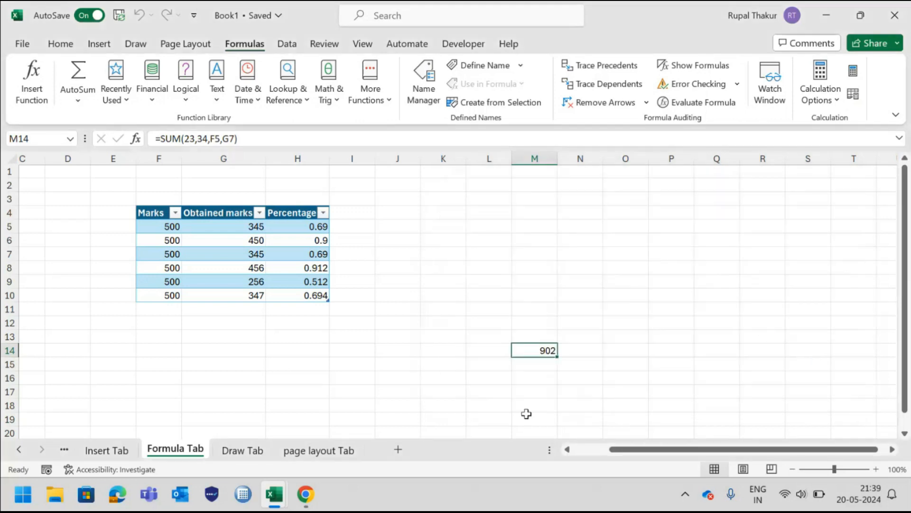
Step: Open the Watch Window, move it clear of cell M14 and add a watch on that cell
scroll(674, 293, right, 1)
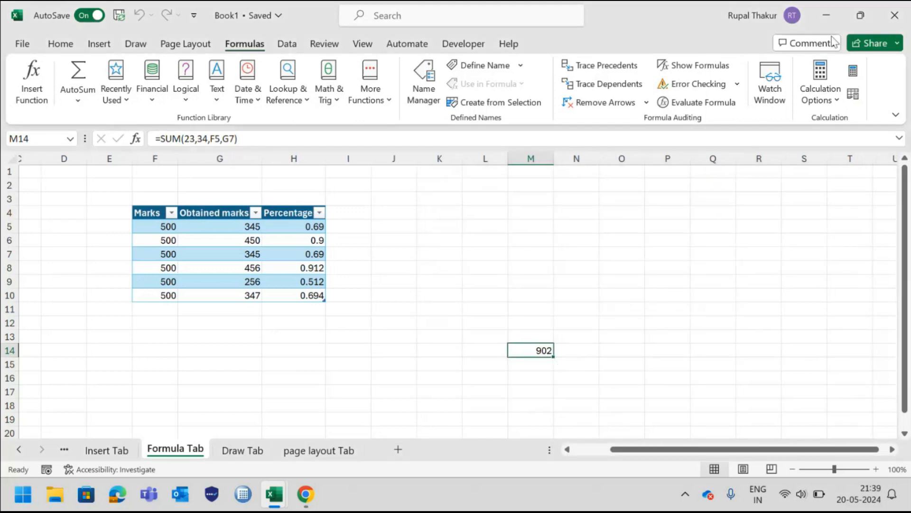
click(773, 88)
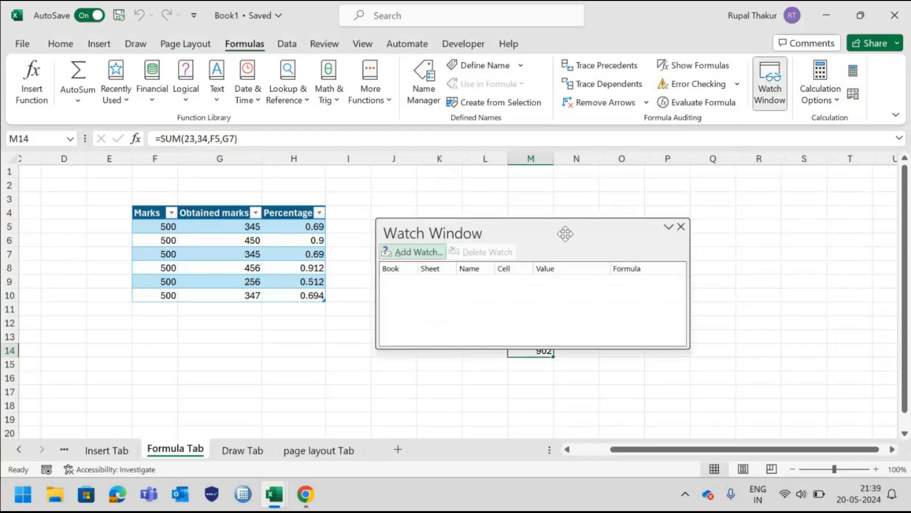
drag(565, 234, 643, 206)
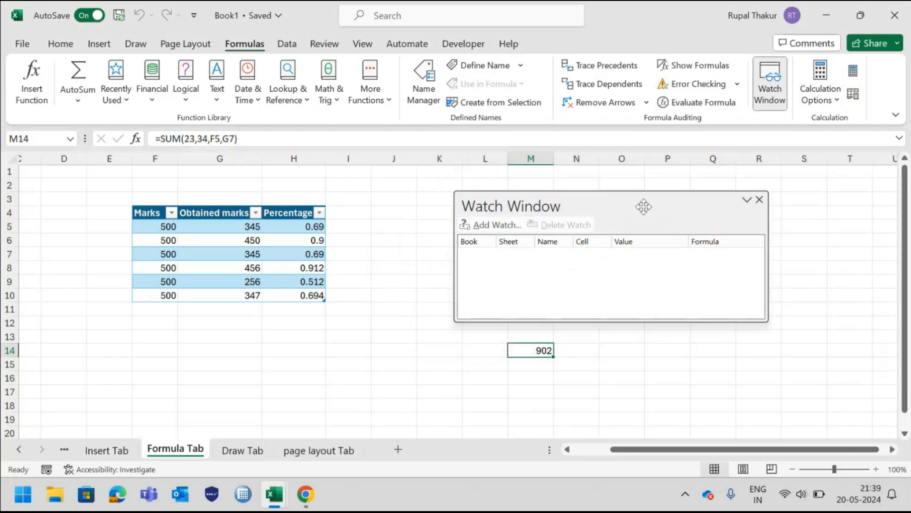
click(492, 225)
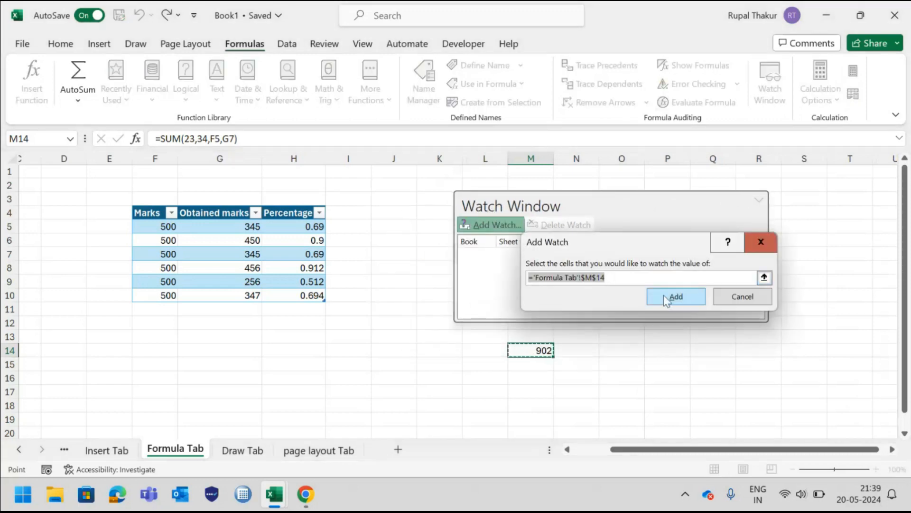
click(677, 296)
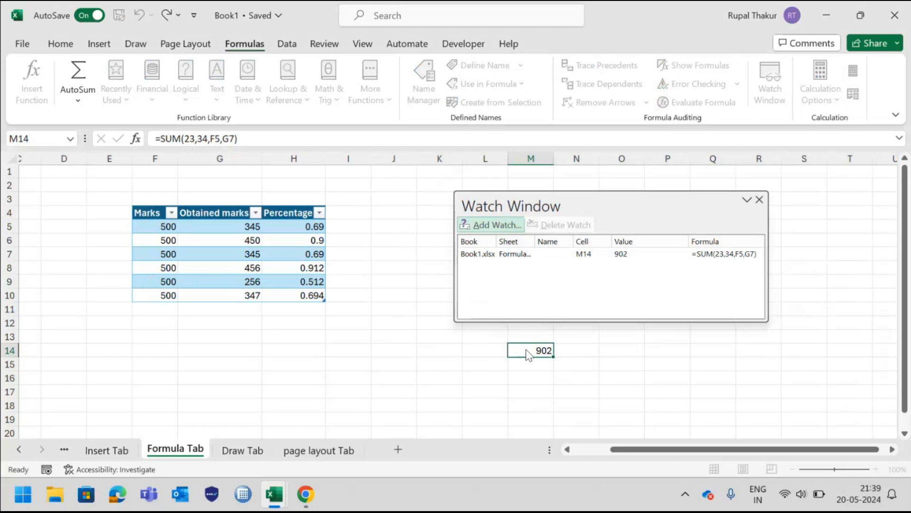
Step: Select empty cell J12 and jump back to cell M14 through its entry in the Watch Window
scroll(275, 376, left, 3)
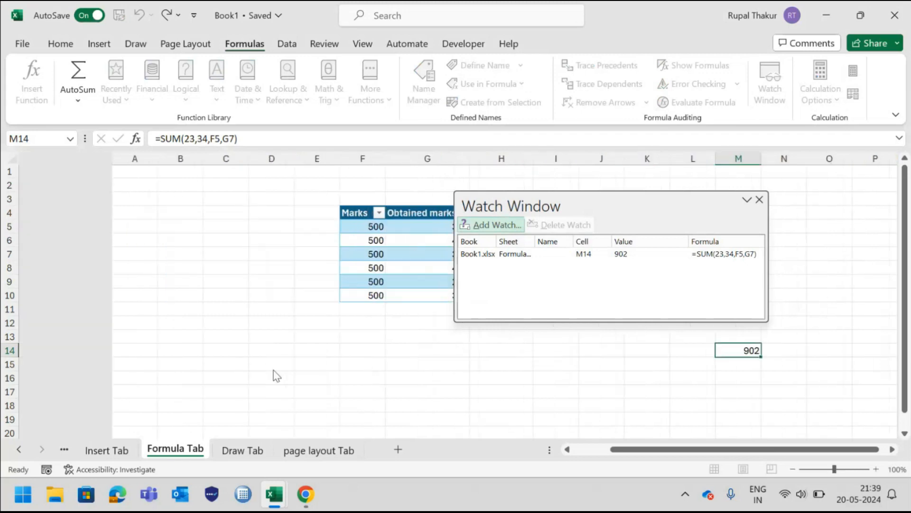
scroll(276, 376, right, 5)
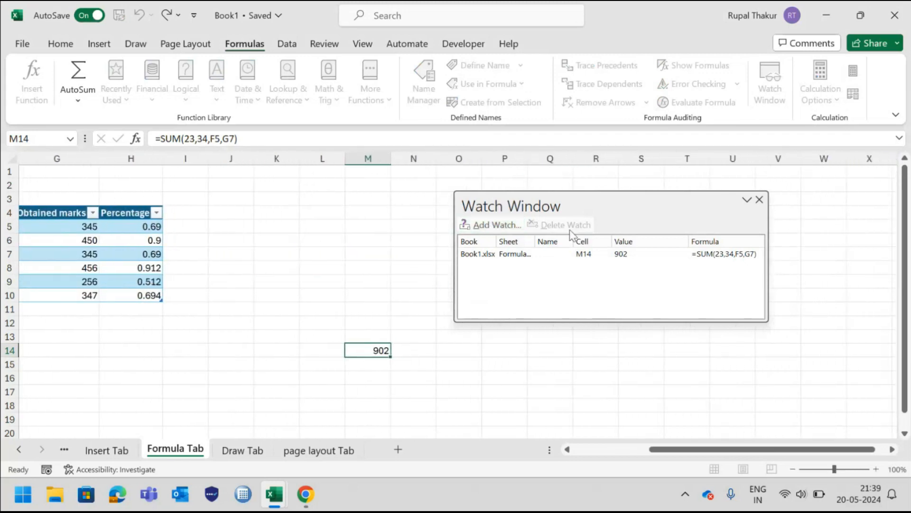
scroll(436, 342, left, 1)
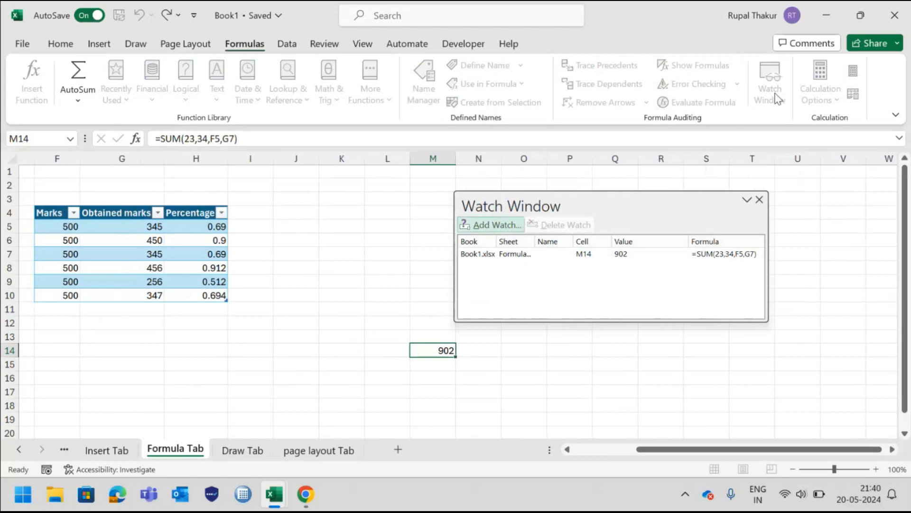
click(494, 255)
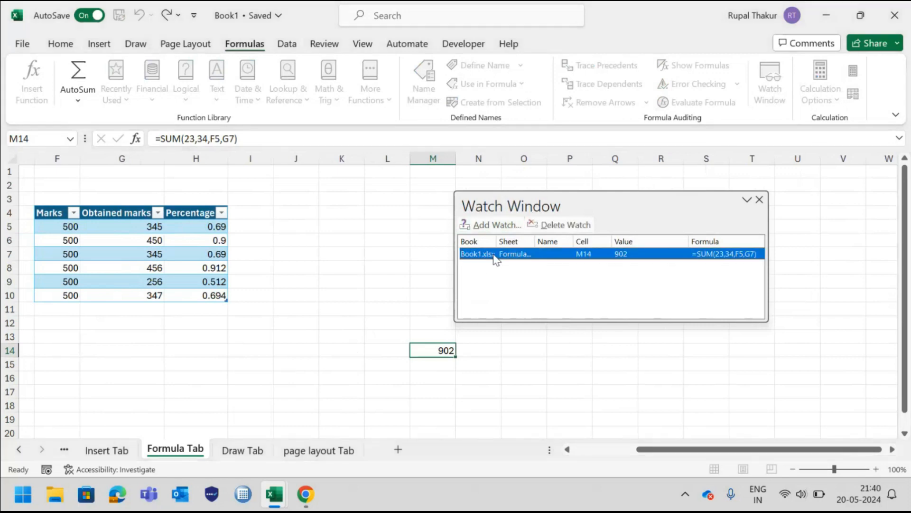
click(312, 324)
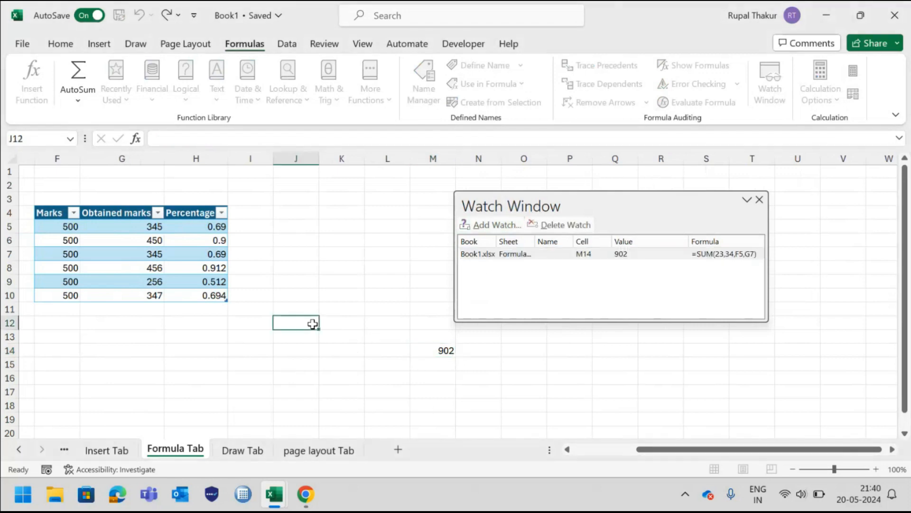
double_click(519, 256)
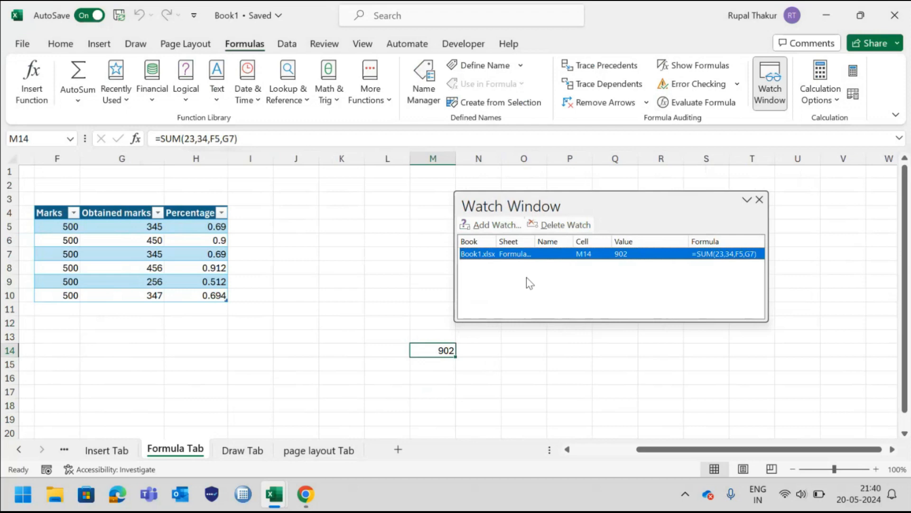
Step: Delete the watch on cell M14 and close the Watch Window
click(569, 223)
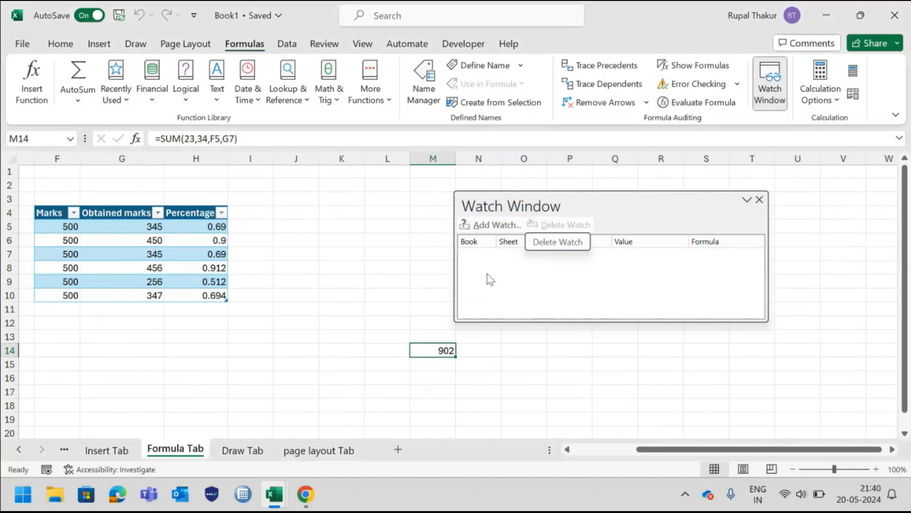
click(759, 200)
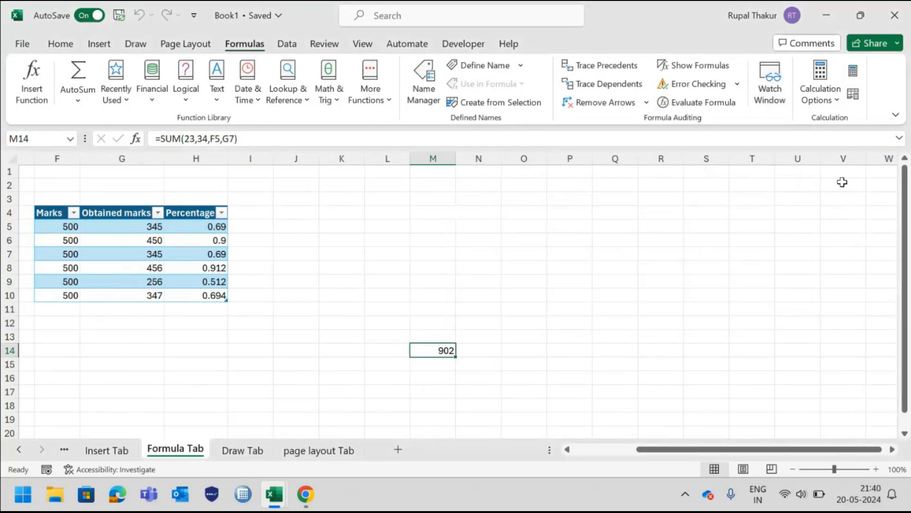